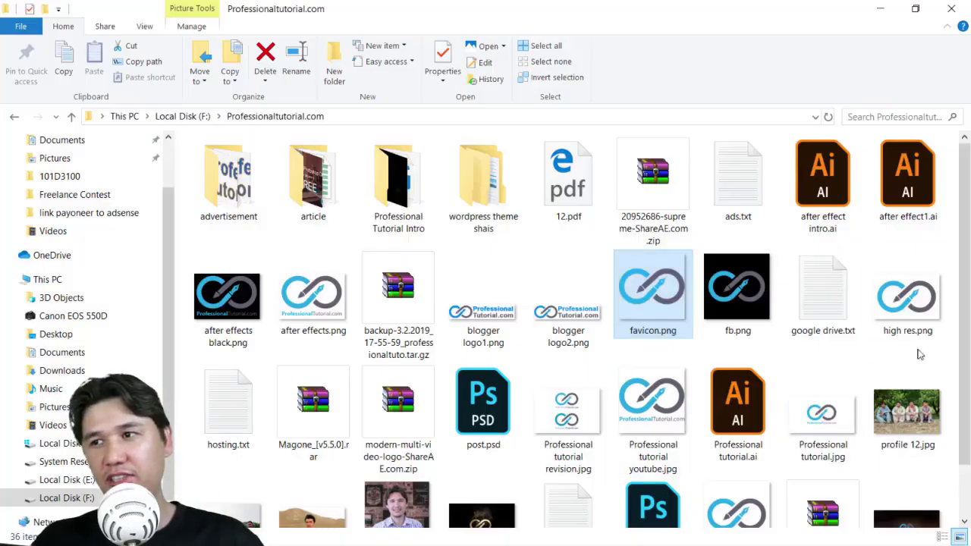
Step: Preview high res.png in Photos, then bring up its Open with app list
{"action": "left_click", "coordinate": [912, 319]}
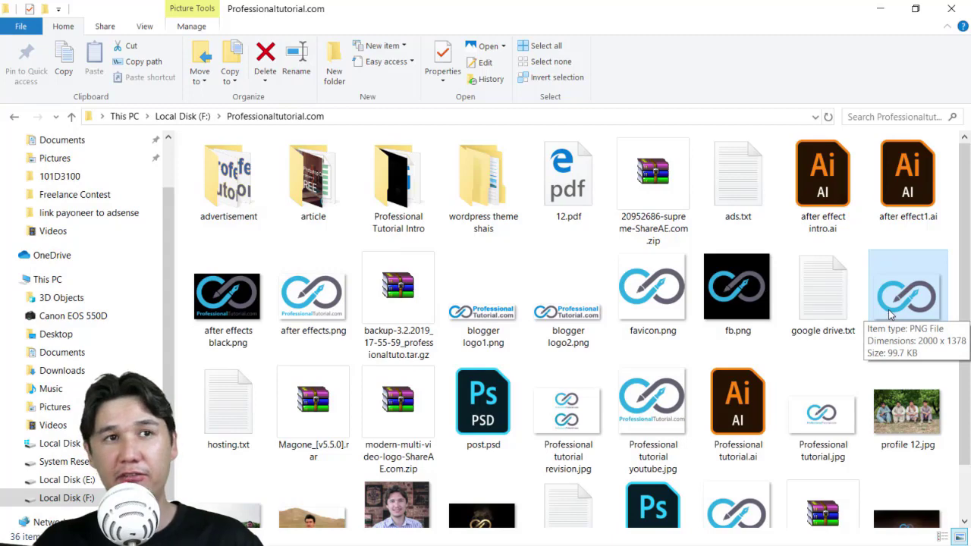
{"action": "double_click", "coordinate": [895, 303]}
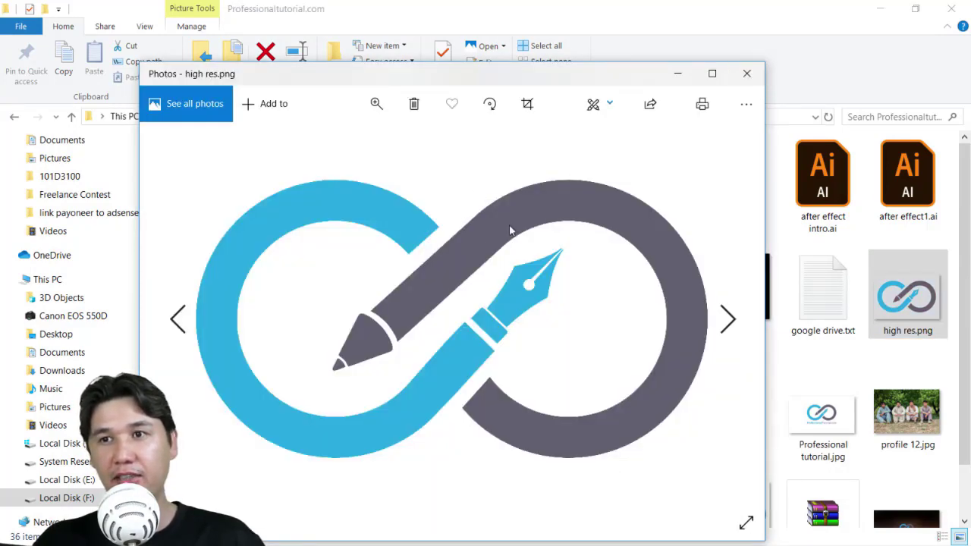
{"action": "left_click", "coordinate": [748, 73]}
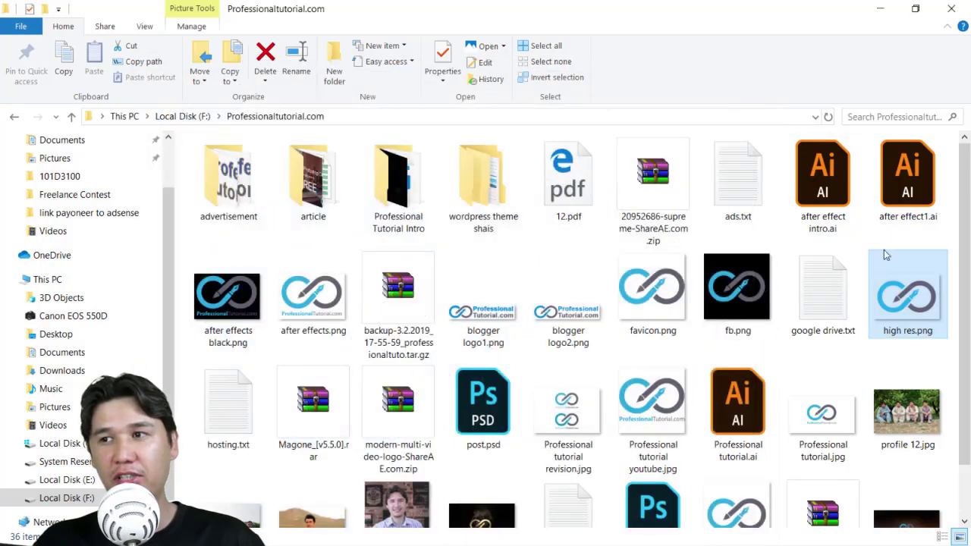
{"action": "right_click", "coordinate": [918, 311]}
{"action": "mouse_move", "coordinate": [786, 286]}
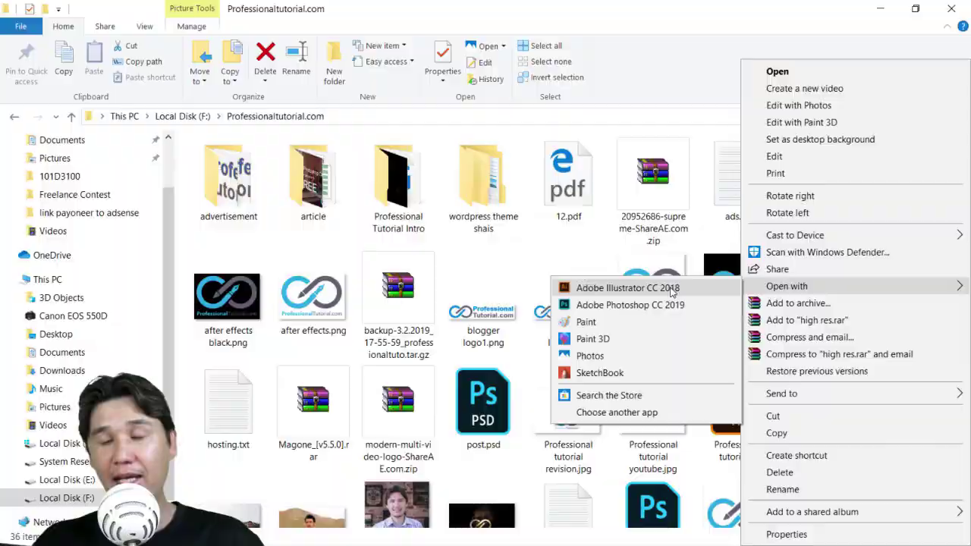
Step: Open high res.png in Illustrator CC 2018 and move the logo to the artboard's upper-left
{"action": "left_click", "coordinate": [672, 292]}
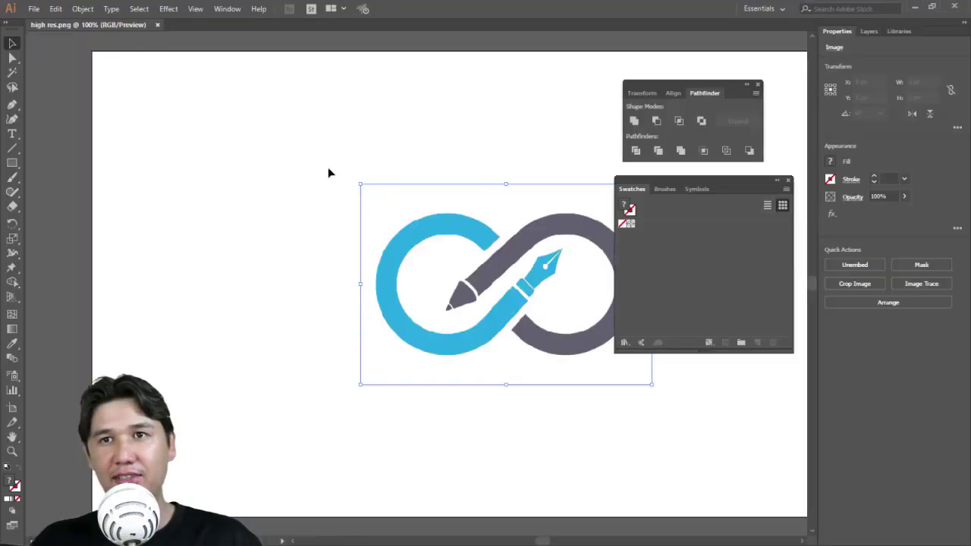
{"action": "left_click_drag", "start_coordinate": [486, 246], "coordinate": [245, 183]}
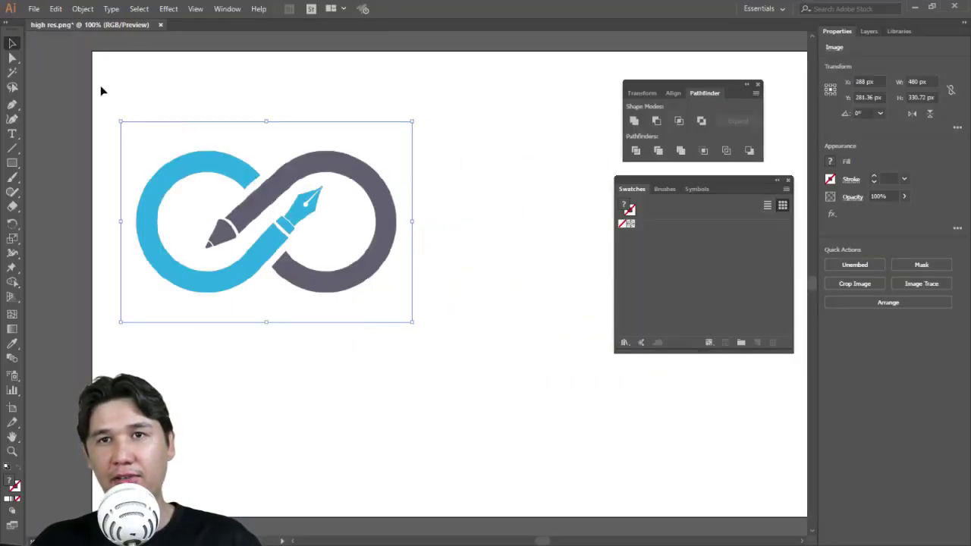
{"action": "left_click", "coordinate": [13, 59]}
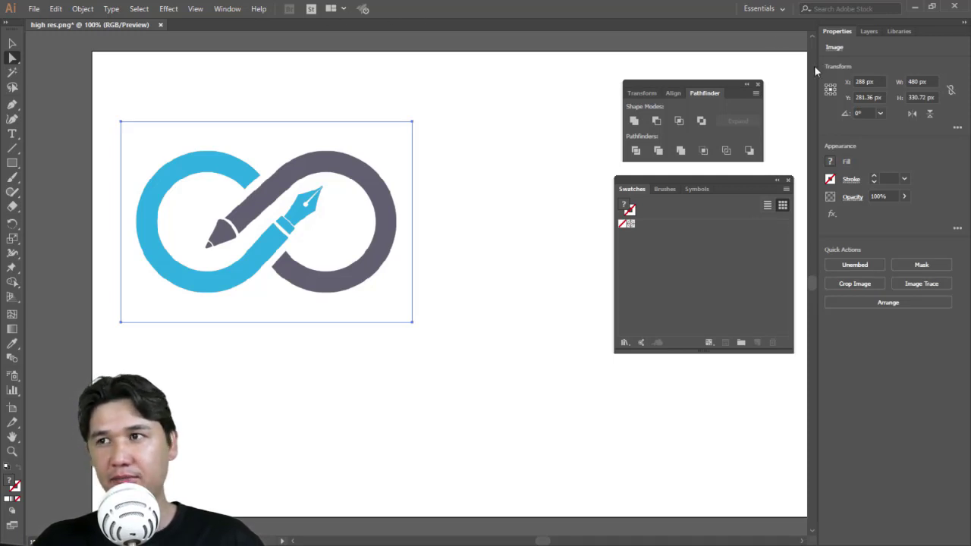
{"action": "left_click", "coordinate": [227, 9]}
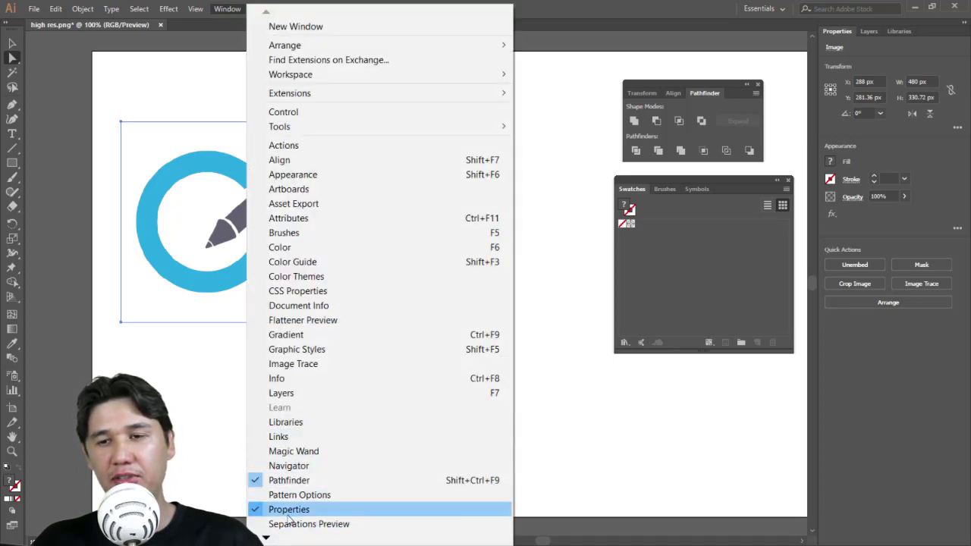
{"action": "left_click", "coordinate": [722, 490]}
{"action": "left_click", "coordinate": [350, 278]}
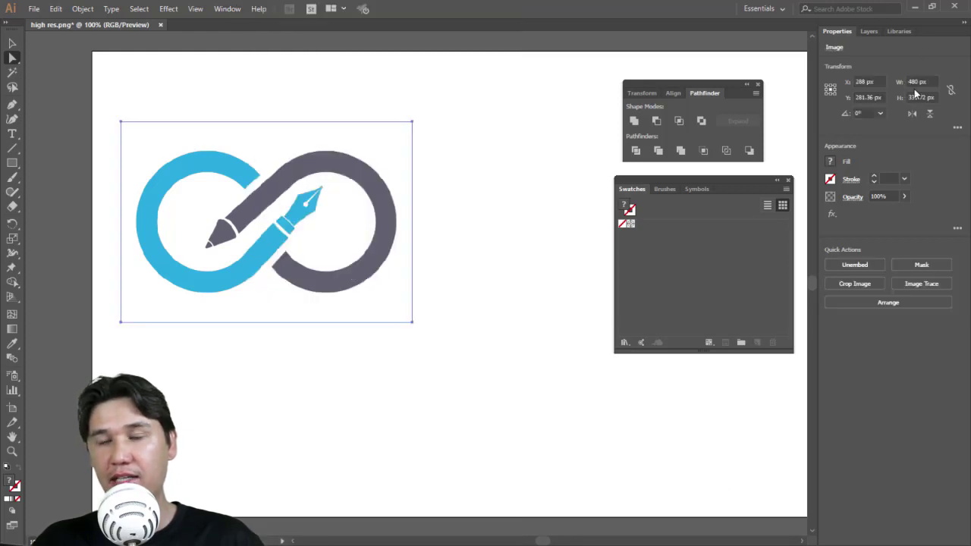
Step: Image Trace the logo with the Default preset and raise Threshold from 128 to 168
{"action": "left_click", "coordinate": [916, 286]}
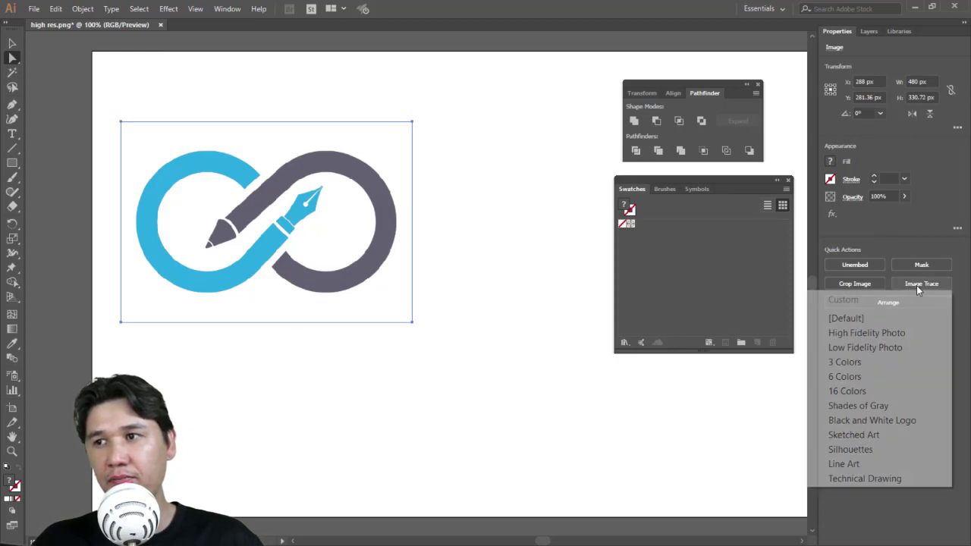
{"action": "left_click", "coordinate": [873, 319]}
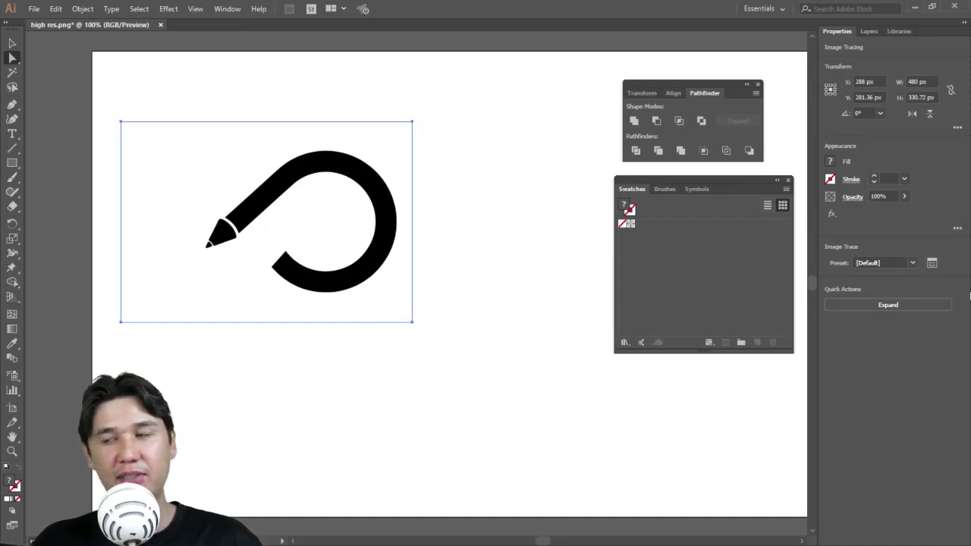
{"action": "left_click", "coordinate": [932, 264]}
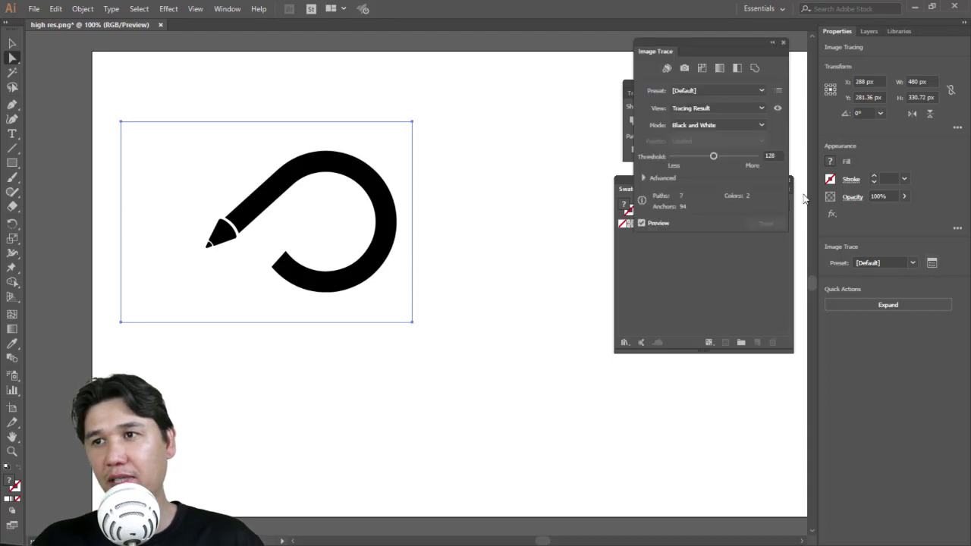
{"action": "left_click_drag", "start_coordinate": [718, 52], "coordinate": [506, 234]}
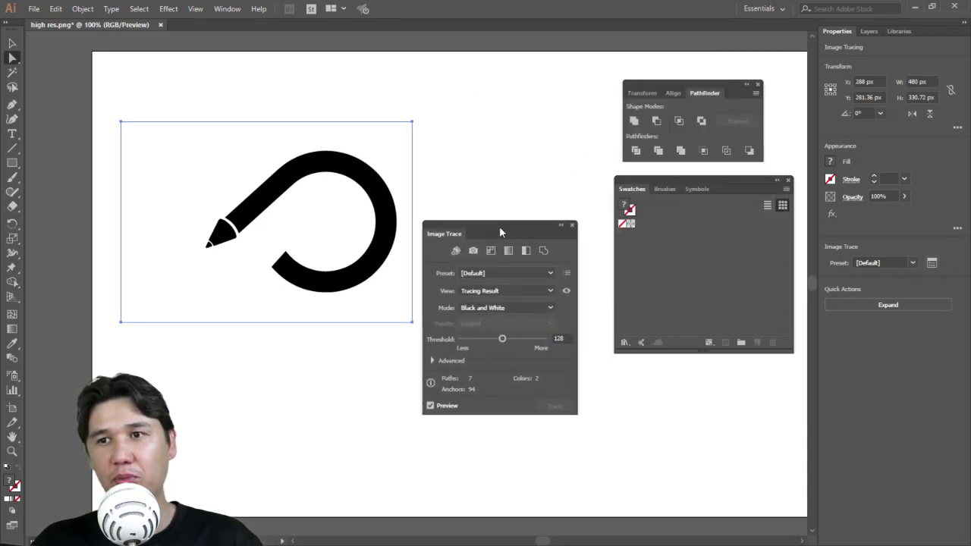
{"action": "left_click_drag", "start_coordinate": [501, 339], "coordinate": [516, 339]}
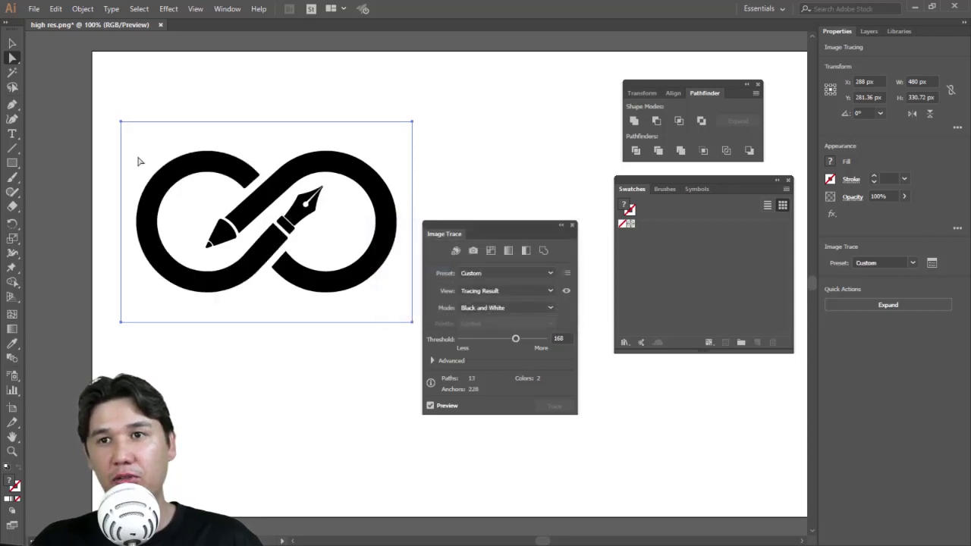
{"action": "left_click", "coordinate": [12, 58]}
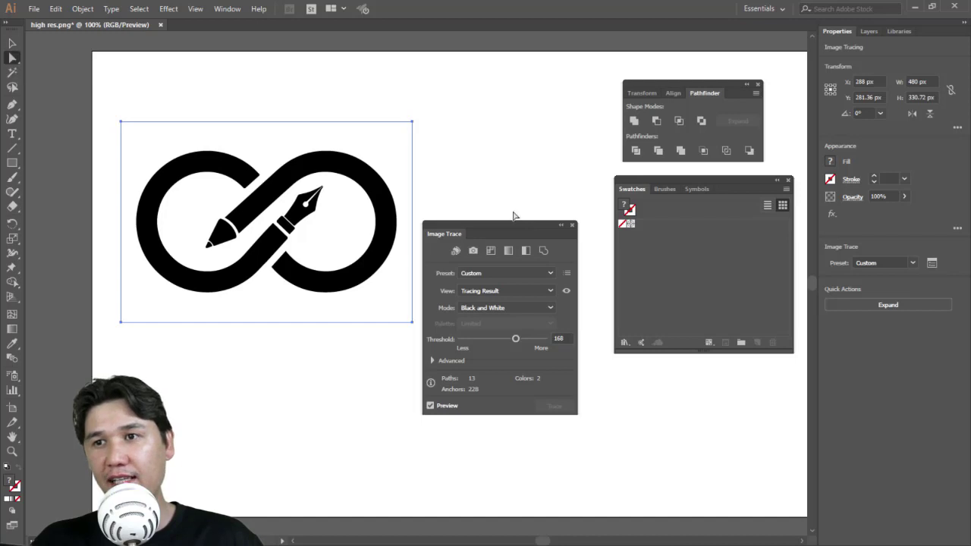
{"action": "left_click", "coordinate": [573, 227]}
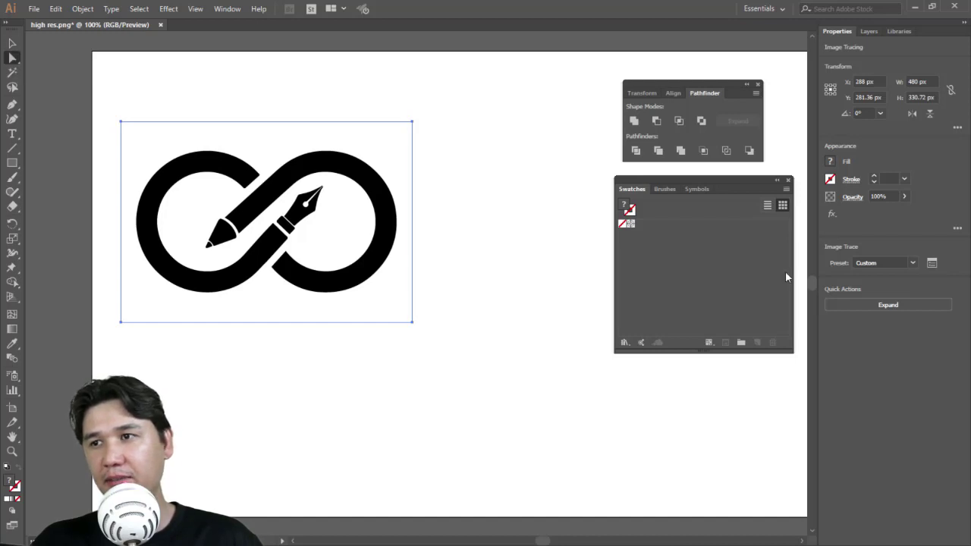
Step: Expand the trace into paths and marquee-select the entire black infinity-pen artwork
{"action": "left_click", "coordinate": [909, 304]}
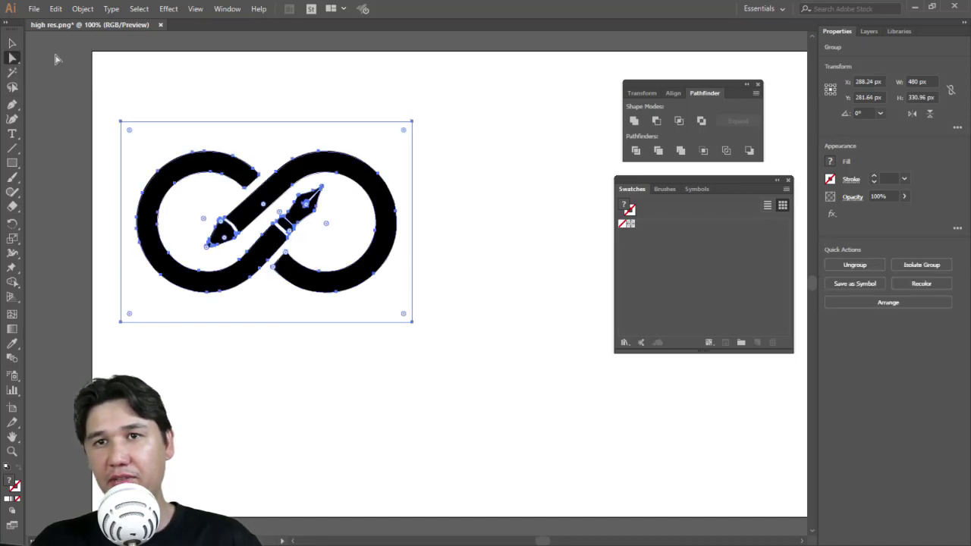
{"action": "left_click", "coordinate": [167, 72]}
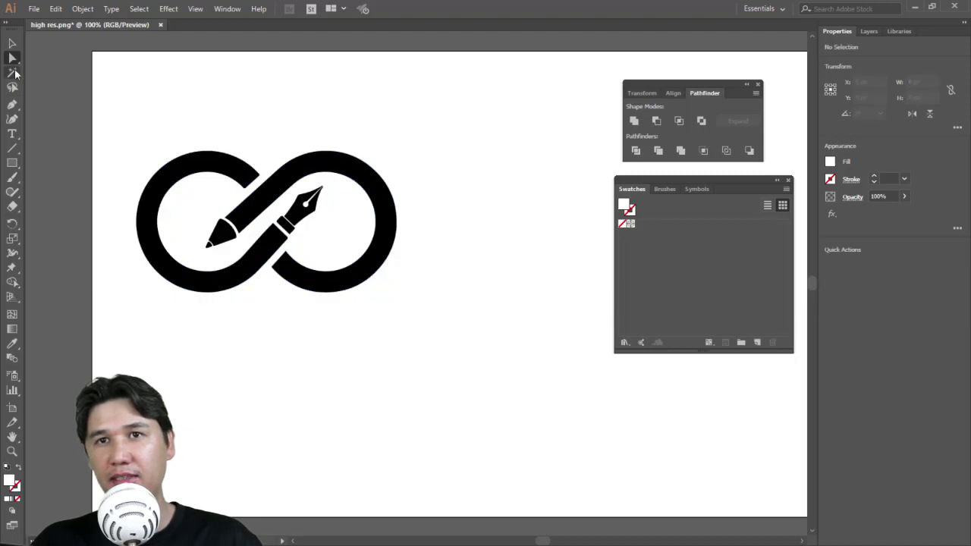
{"action": "left_click", "coordinate": [366, 205]}
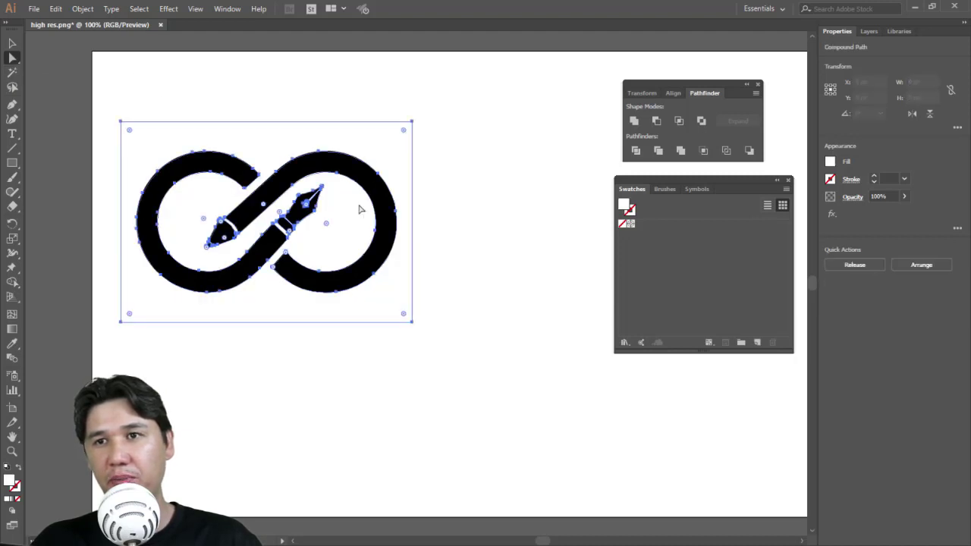
{"action": "double_click", "coordinate": [12, 72]}
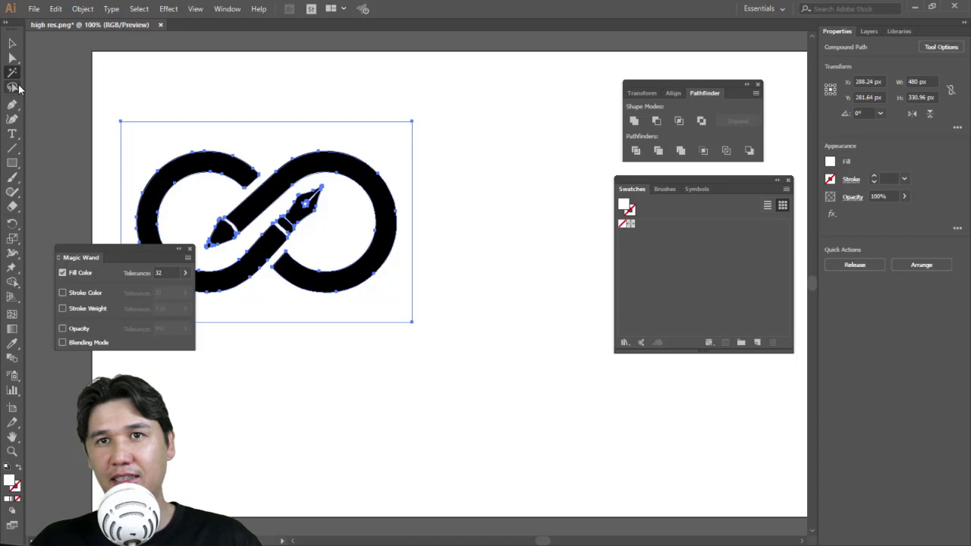
{"action": "left_click", "coordinate": [157, 133]}
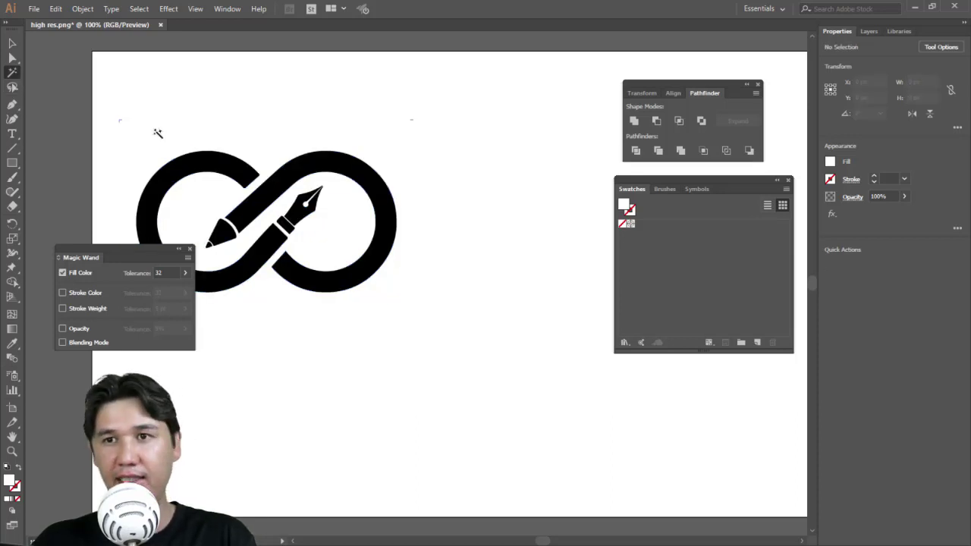
{"action": "left_click", "coordinate": [12, 43]}
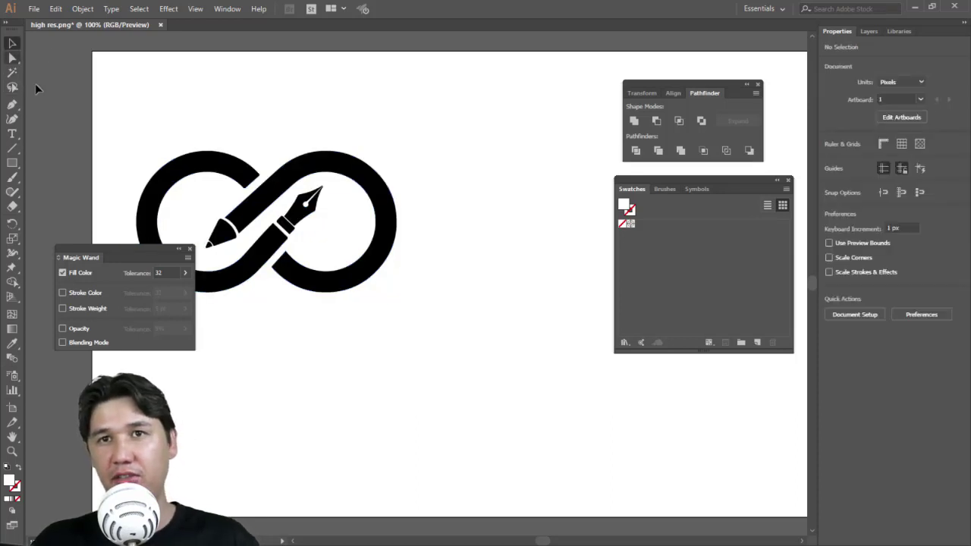
{"action": "left_click", "coordinate": [189, 249]}
{"action": "left_click_drag", "start_coordinate": [174, 136], "coordinate": [457, 335]}
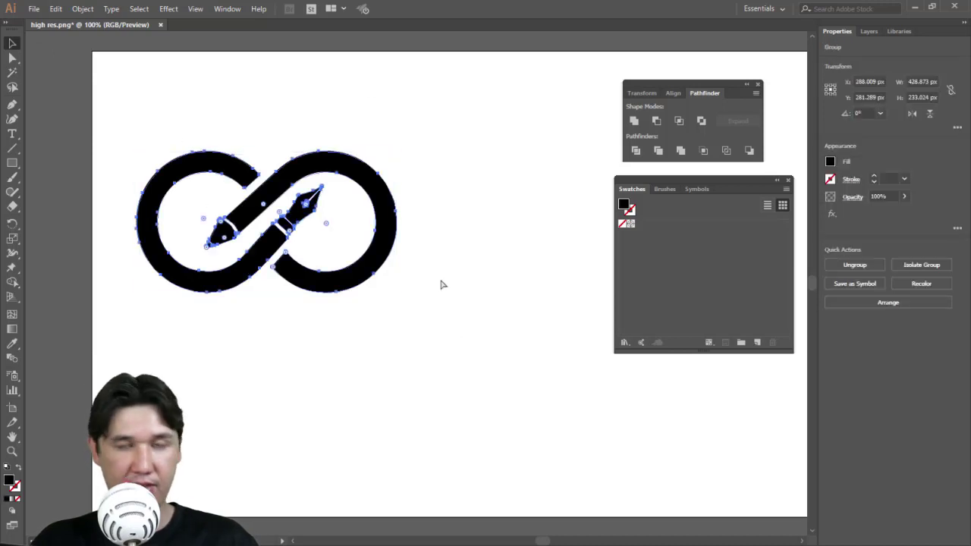
Step: Create a new document with the common preset and paste the black logo into it
{"action": "left_click", "coordinate": [34, 8]}
{"action": "left_click", "coordinate": [52, 24]}
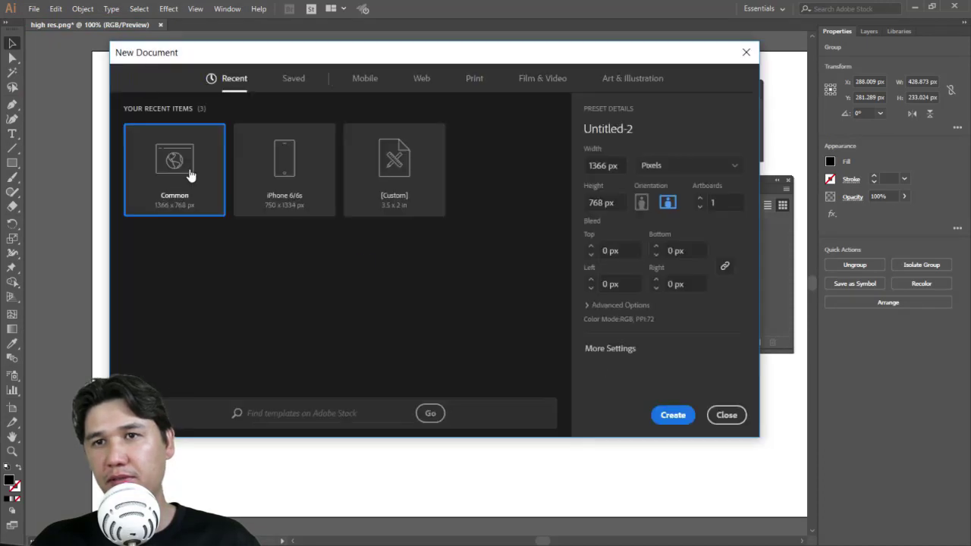
{"action": "left_click", "coordinate": [672, 416]}
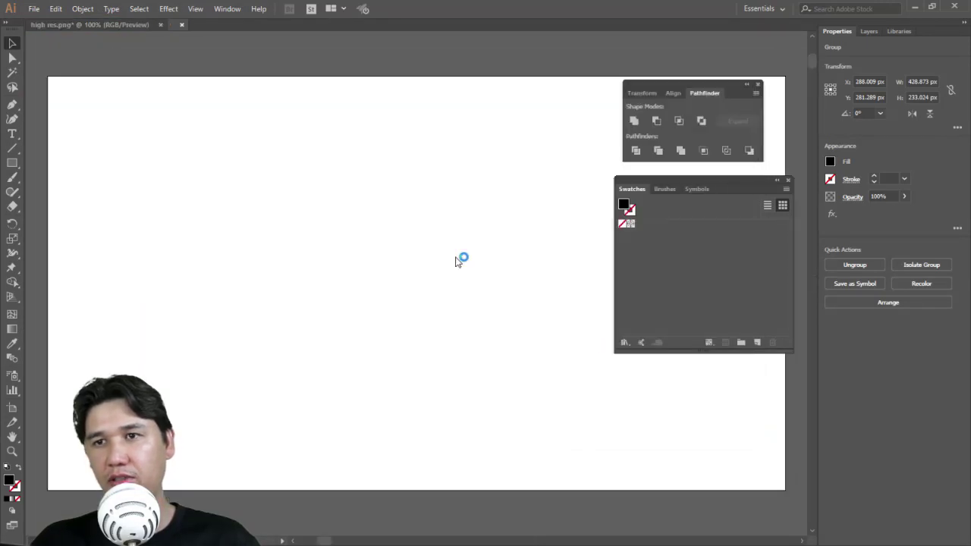
{"action": "key", "text": "ctrl+v"}
Step: Close high res.png without saving and reopen it in Illustrator from File Explorer
{"action": "left_click", "coordinate": [148, 23]}
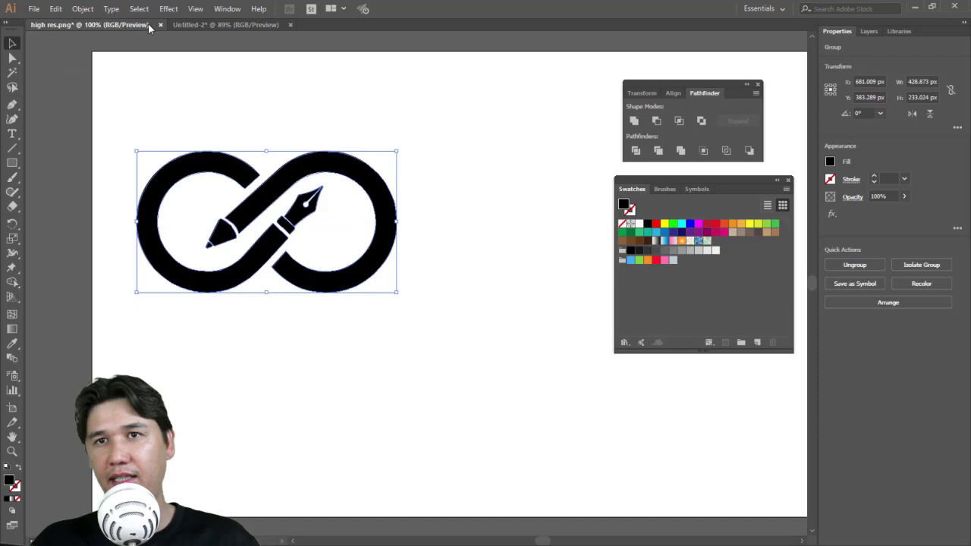
{"action": "left_click", "coordinate": [161, 24]}
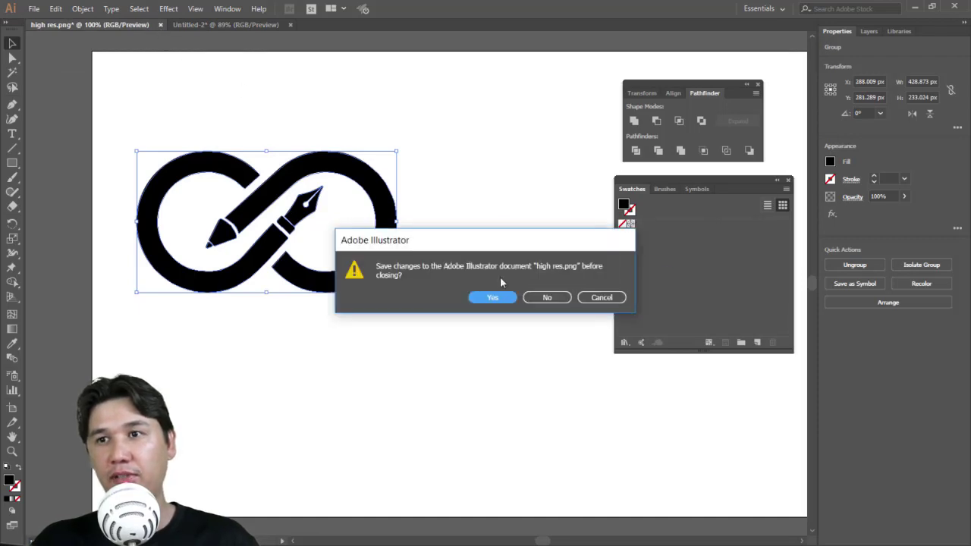
{"action": "left_click", "coordinate": [540, 293]}
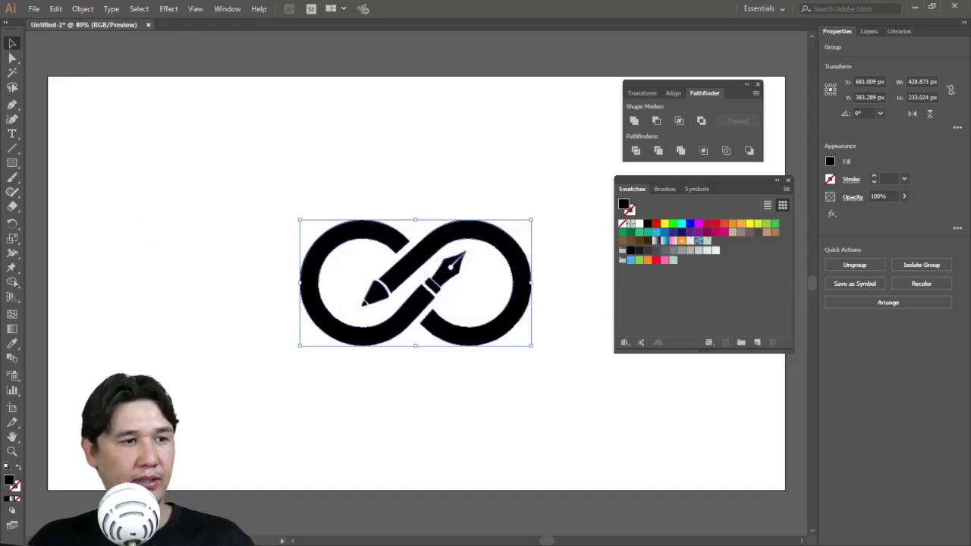
{"action": "key", "text": "alt+Tab"}
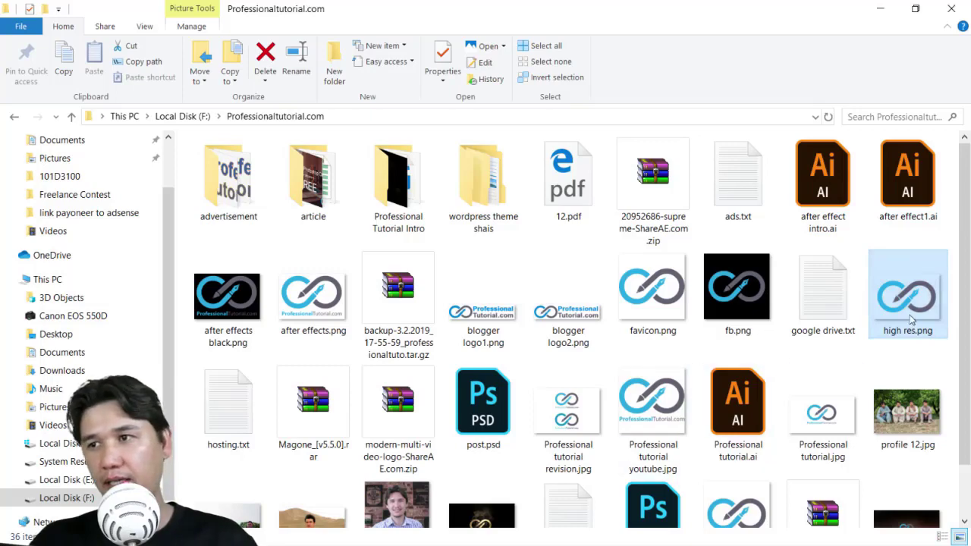
{"action": "right_click", "coordinate": [901, 305]}
{"action": "mouse_move", "coordinate": [786, 286]}
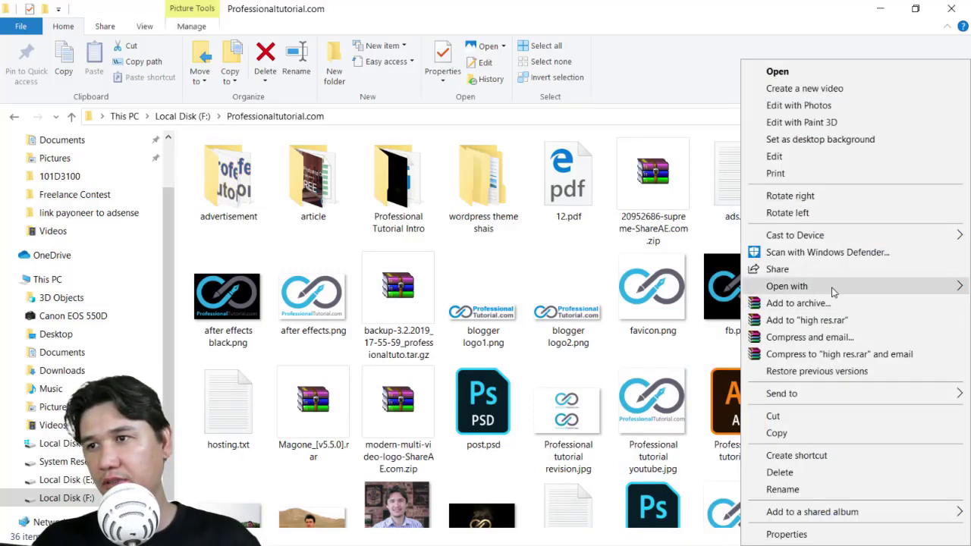
{"action": "left_click", "coordinate": [626, 288]}
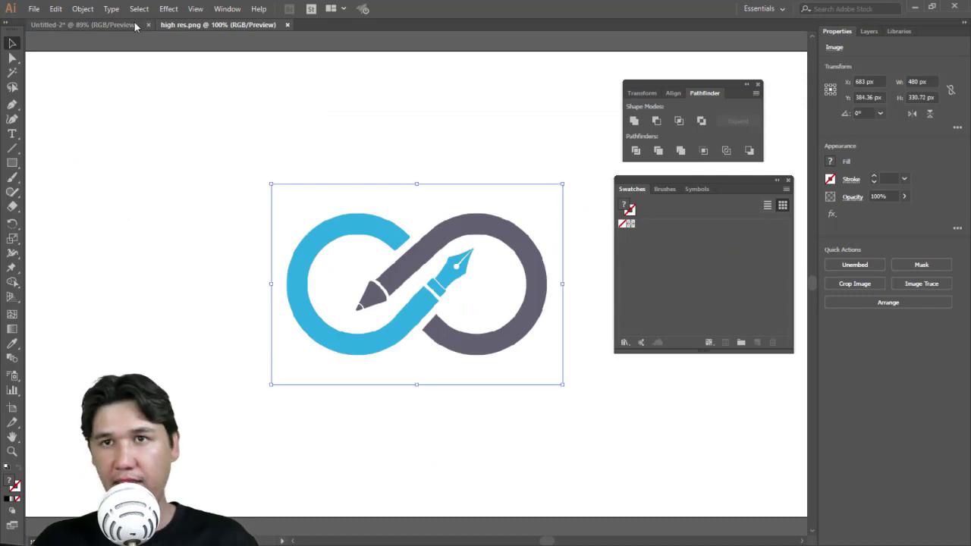
Step: Paste the coloured original logo into Untitled-2 at the artboard's top-left
{"action": "left_click", "coordinate": [101, 23]}
{"action": "key", "text": "ctrl+v"}
{"action": "mouse_move", "coordinate": [466, 276]}
{"action": "left_mouse_down"}
{"action": "mouse_move", "coordinate": [204, 95]}
{"action": "mouse_move", "coordinate": [200, 175]}
{"action": "left_mouse_up"}
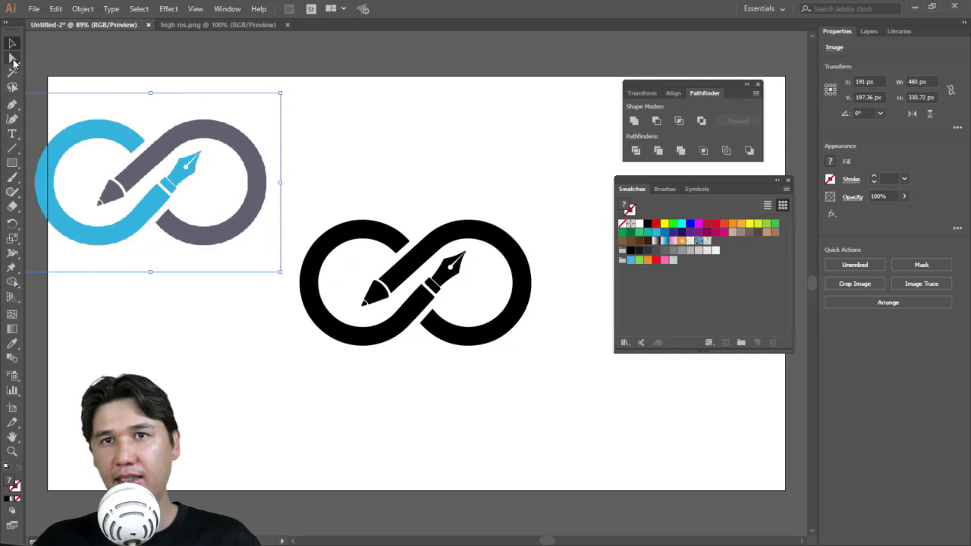
Step: Pathfinder-unite the left loop, band and nib, then the pencil with the right loop
{"action": "left_click", "coordinate": [13, 60]}
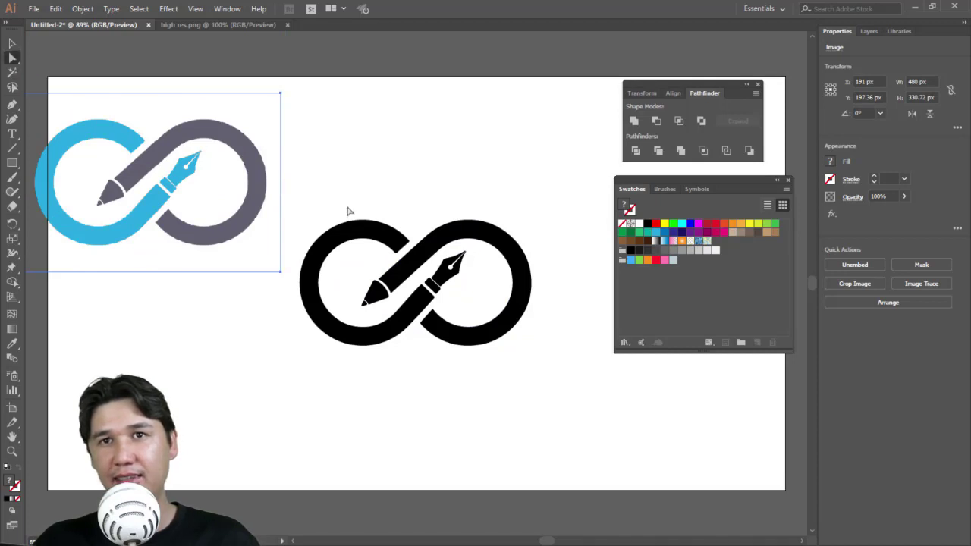
{"action": "left_click", "coordinate": [395, 243]}
{"action": "key", "text": "z"}
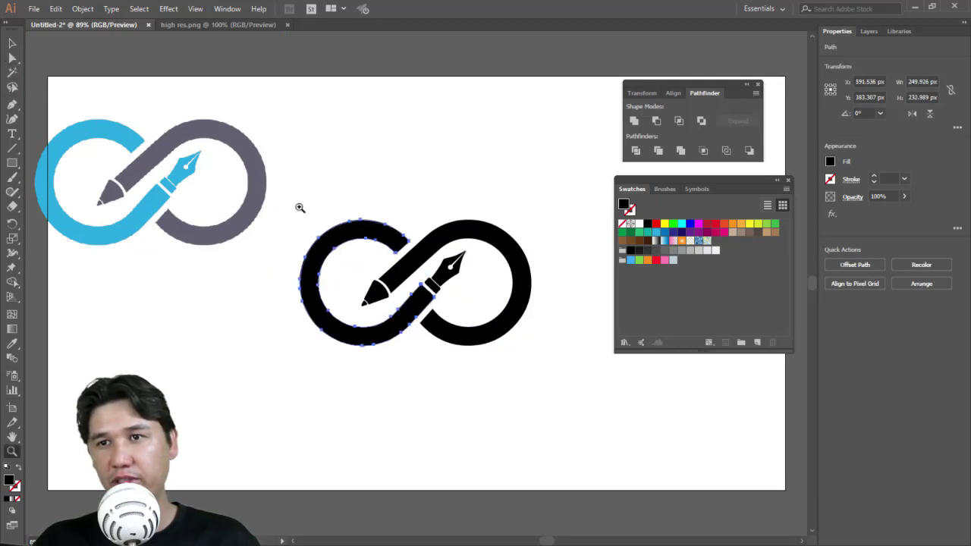
{"action": "left_click_drag", "start_coordinate": [270, 180], "coordinate": [568, 353]}
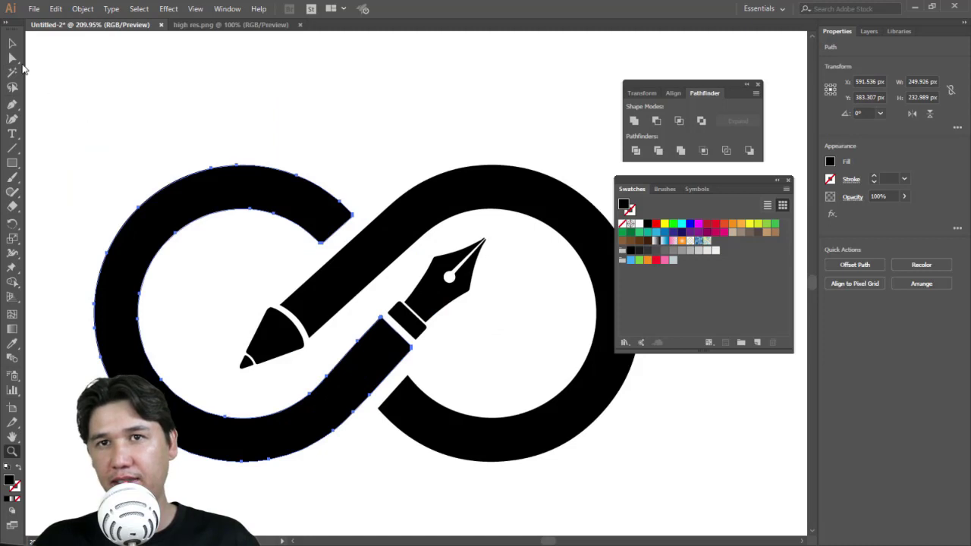
{"action": "left_click", "coordinate": [13, 57]}
{"action": "left_click", "coordinate": [410, 326], "text": "shift"}
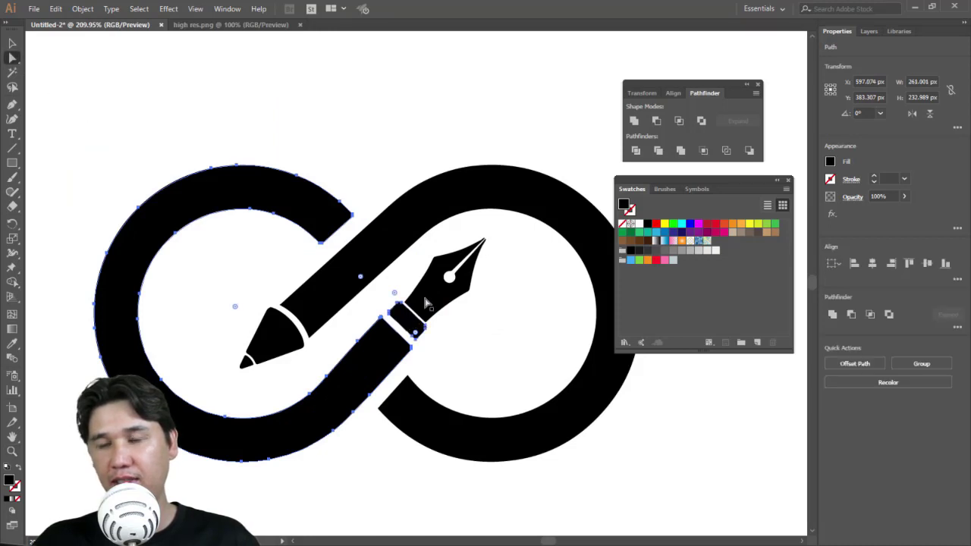
{"action": "left_click", "coordinate": [429, 304], "text": "shift"}
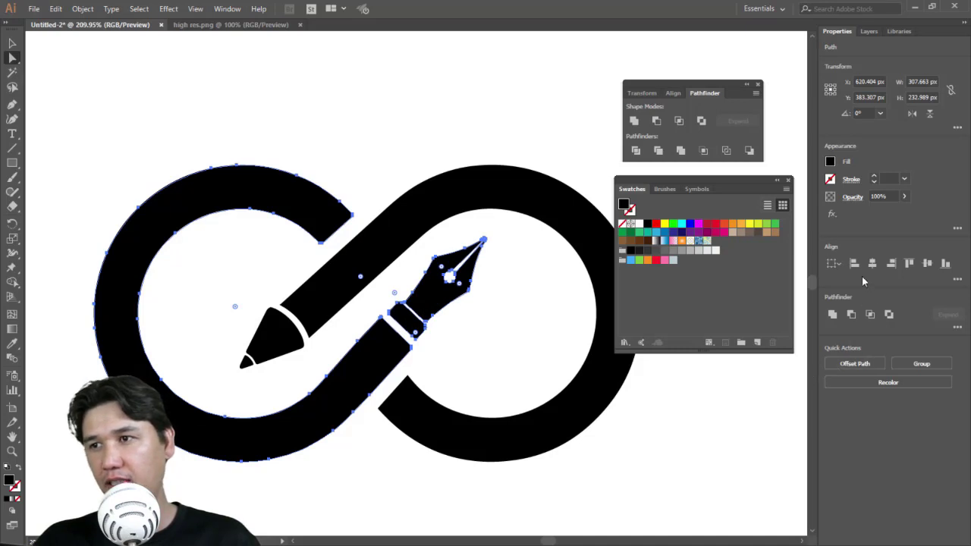
{"action": "left_click", "coordinate": [832, 315]}
{"action": "left_click", "coordinate": [329, 301]}
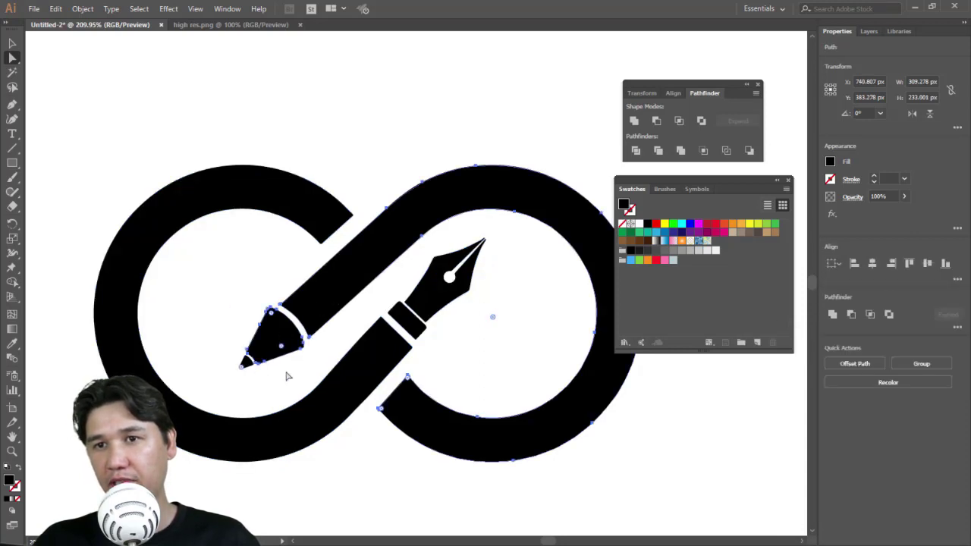
{"action": "left_click", "coordinate": [832, 314]}
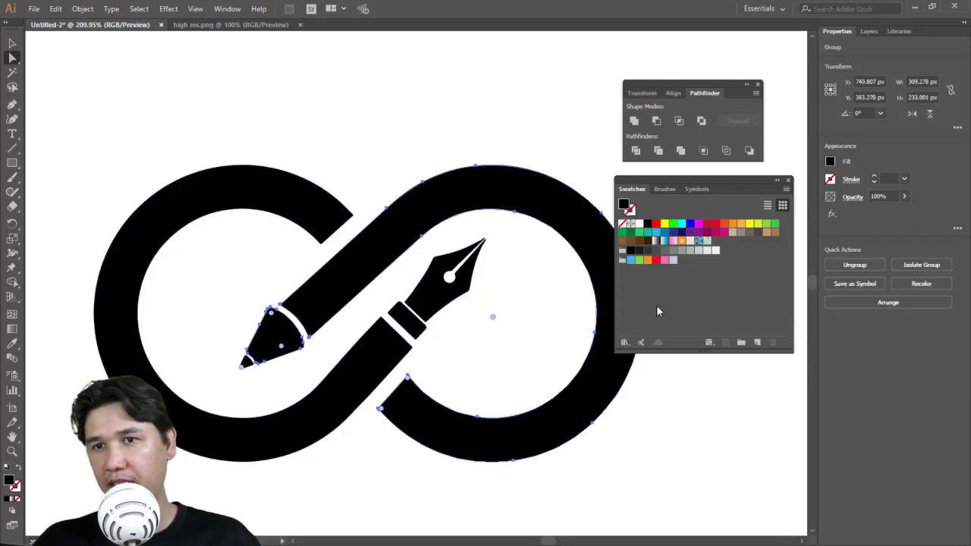
{"action": "key", "text": "ctrl+shift+a"}
Step: Colour the black logo's left half with the original's blue using the Eyedropper
{"action": "key", "text": "z"}
{"action": "left_click", "coordinate": [381, 331], "text": "alt"}
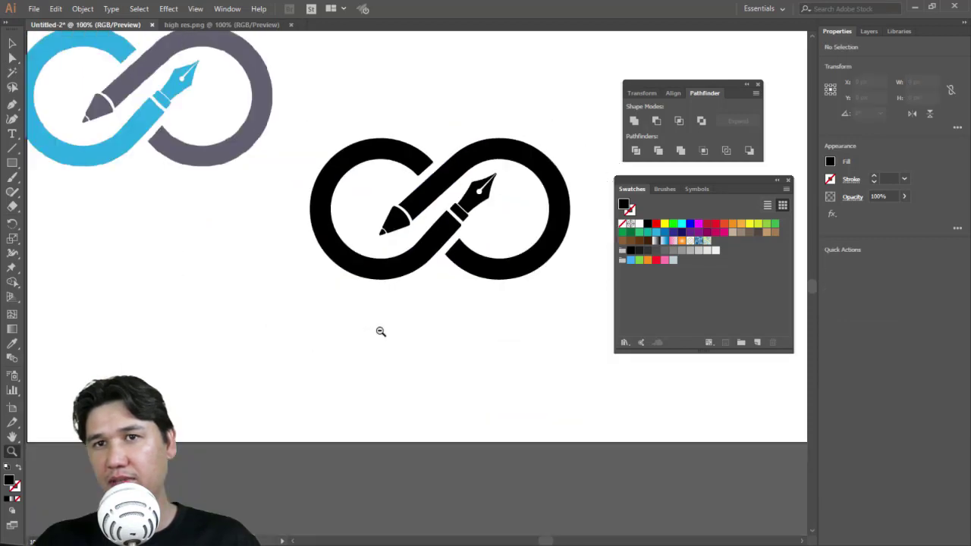
{"action": "left_click_drag", "start_coordinate": [375, 214], "coordinate": [387, 265]}
{"action": "key", "text": "v"}
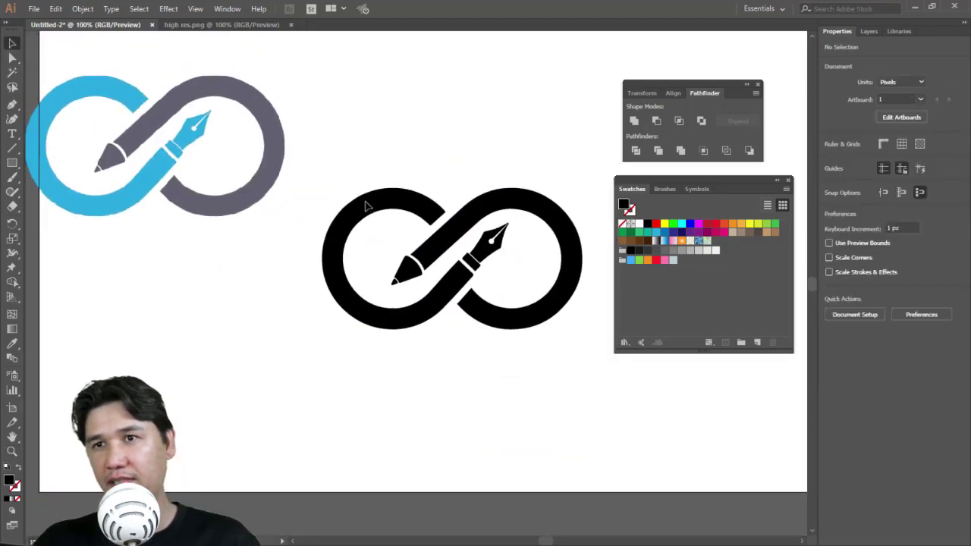
{"action": "left_click", "coordinate": [366, 207]}
{"action": "double_click", "coordinate": [367, 207]}
{"action": "left_click", "coordinate": [370, 212]}
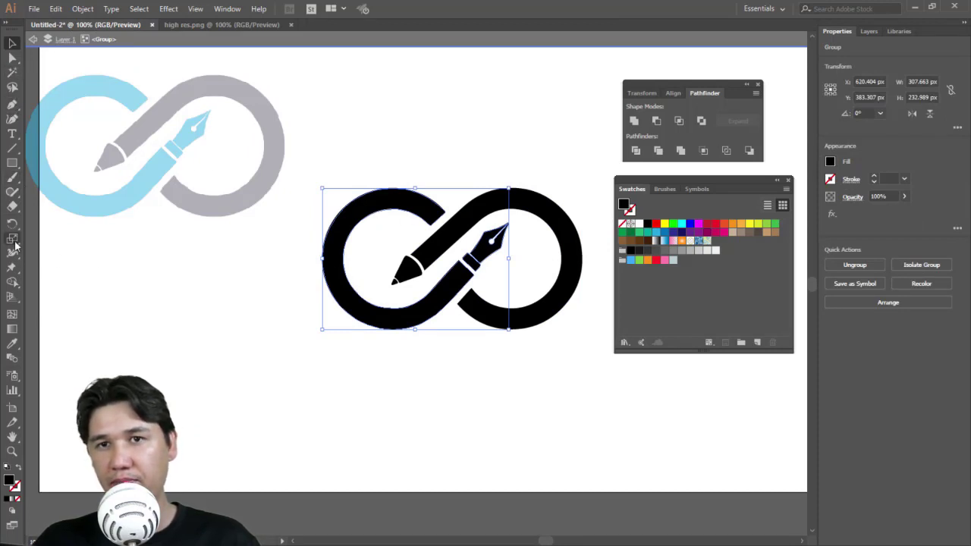
{"action": "left_click", "coordinate": [13, 343]}
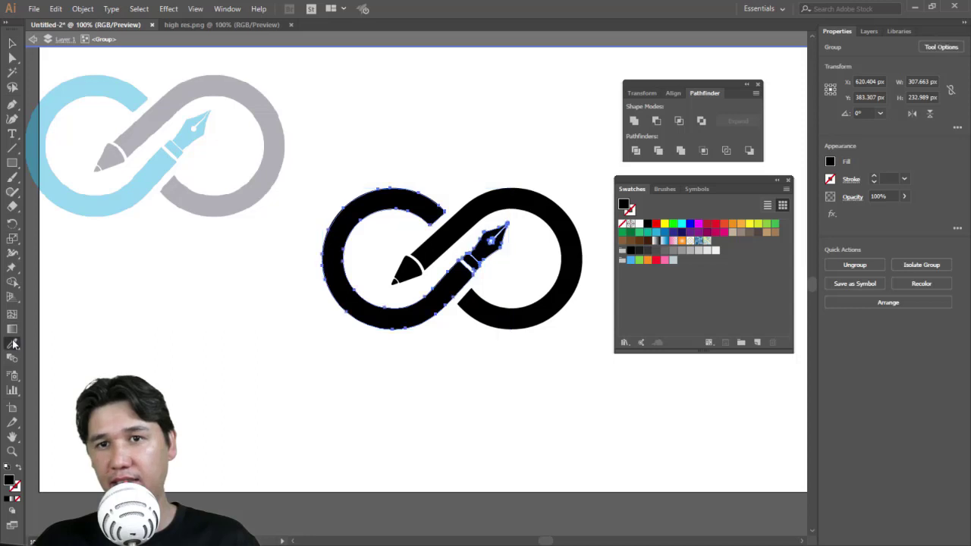
{"action": "left_click", "coordinate": [105, 199]}
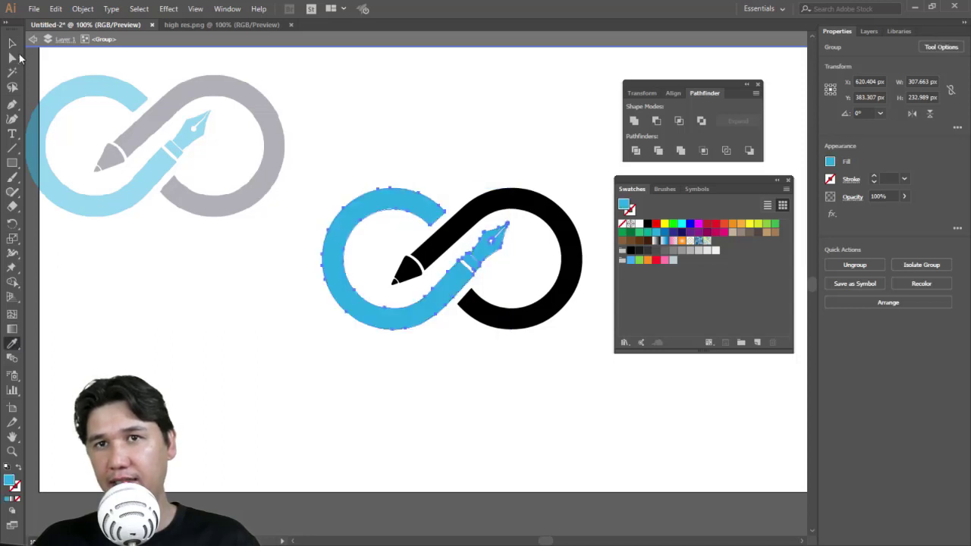
{"action": "left_click", "coordinate": [12, 44]}
{"action": "left_click", "coordinate": [505, 212]}
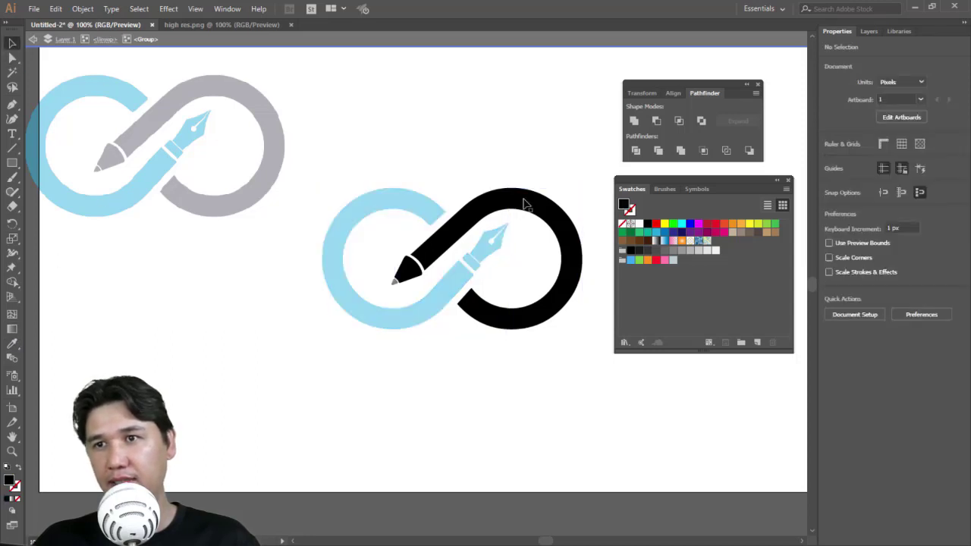
Step: Eyedrop the original logo's grey onto the centre logo's remaining black half
{"action": "left_click", "coordinate": [523, 203]}
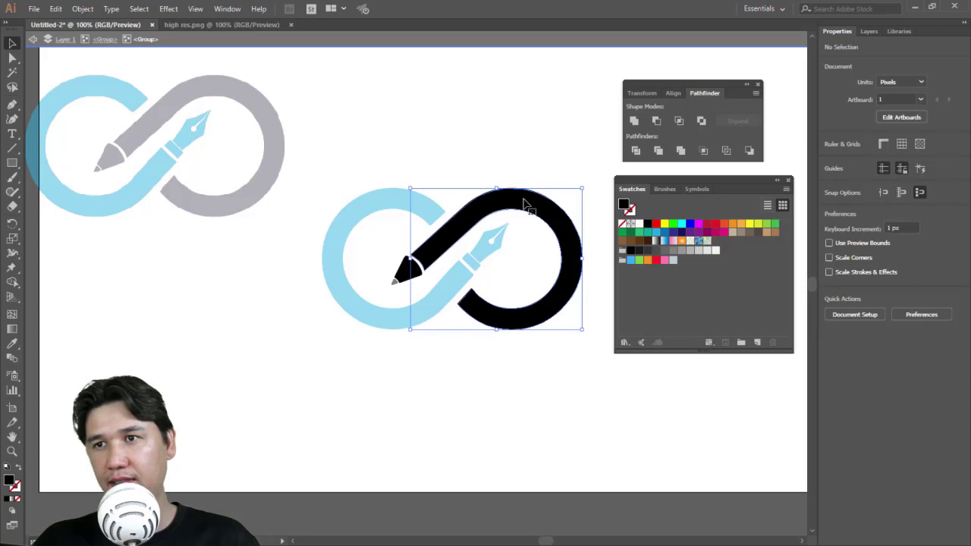
{"action": "double_click", "coordinate": [372, 263]}
{"action": "left_click", "coordinate": [439, 256]}
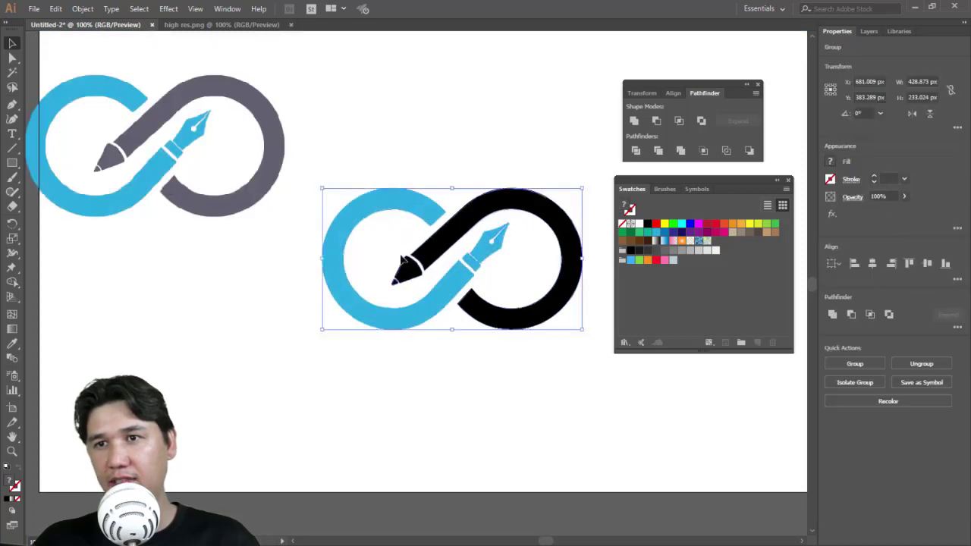
{"action": "double_click", "coordinate": [429, 249]}
{"action": "left_click", "coordinate": [429, 251]}
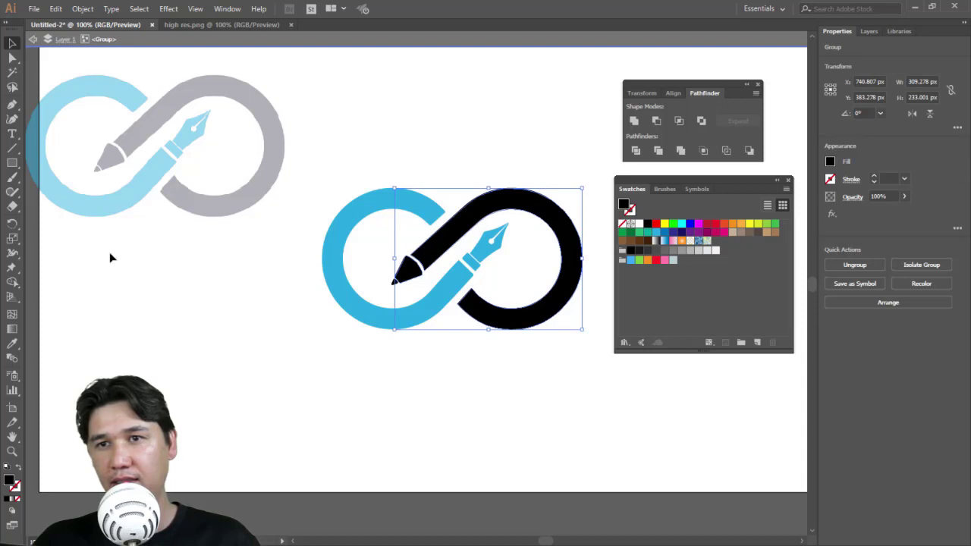
{"action": "left_click", "coordinate": [14, 343]}
{"action": "left_click", "coordinate": [255, 199]}
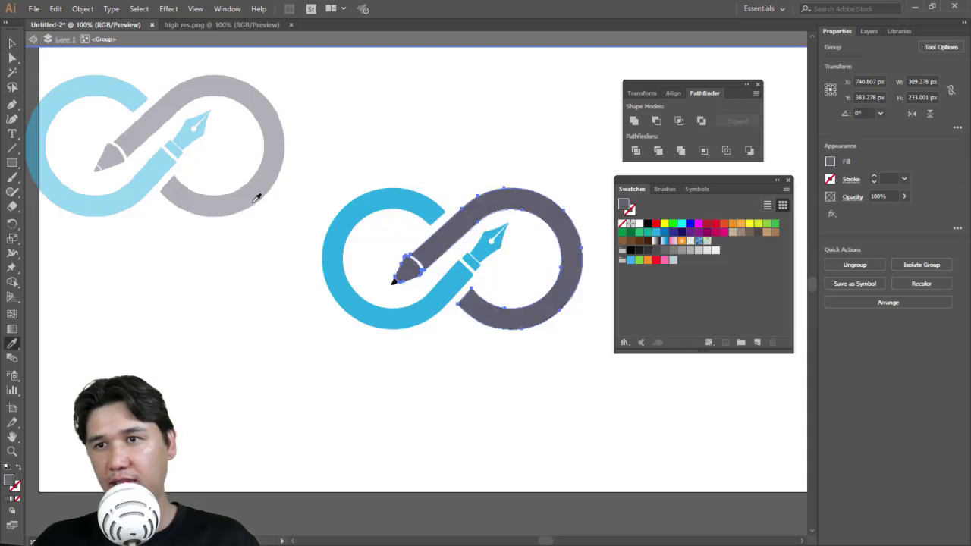
{"action": "left_click", "coordinate": [12, 58]}
{"action": "double_click", "coordinate": [440, 113]}
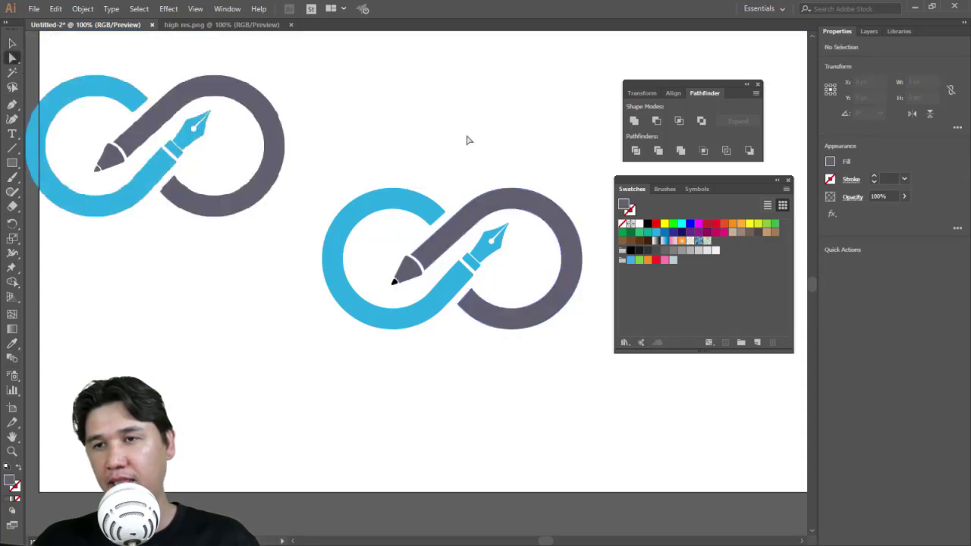
{"action": "key", "text": "z"}
{"action": "left_click_drag", "start_coordinate": [308, 161], "coordinate": [611, 377]}
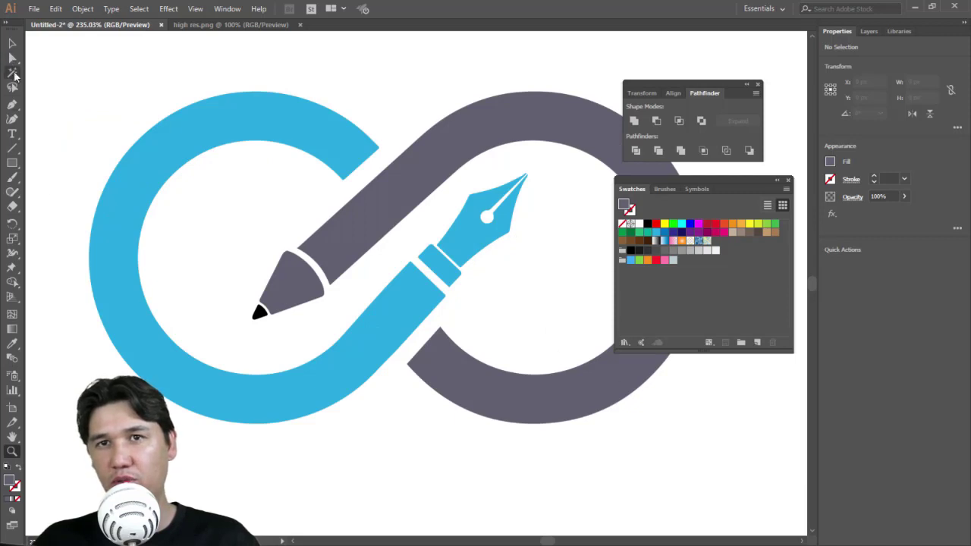
Step: Select the small black pencil tip and eyedrop the pencil body's grey onto it
{"action": "left_click", "coordinate": [13, 59]}
{"action": "left_click", "coordinate": [259, 314]}
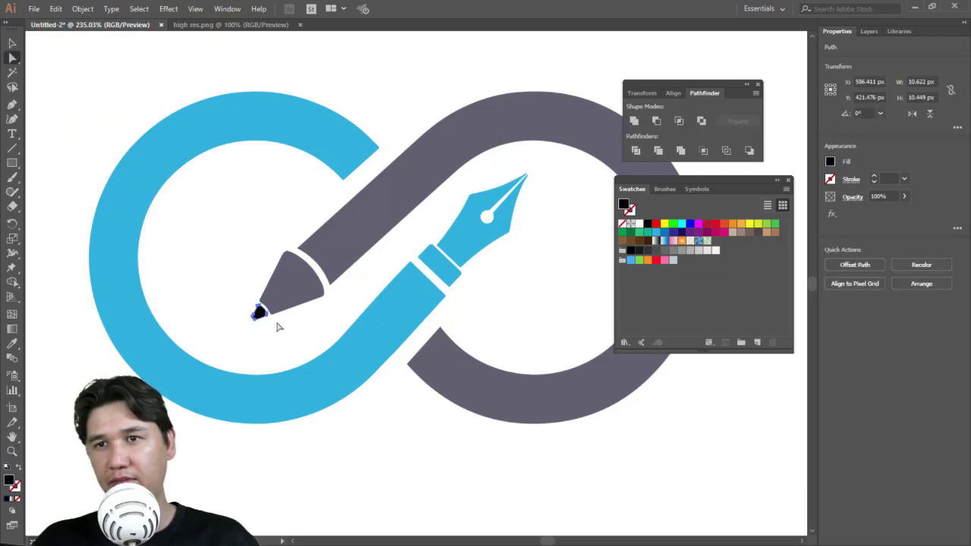
{"action": "left_click", "coordinate": [12, 344]}
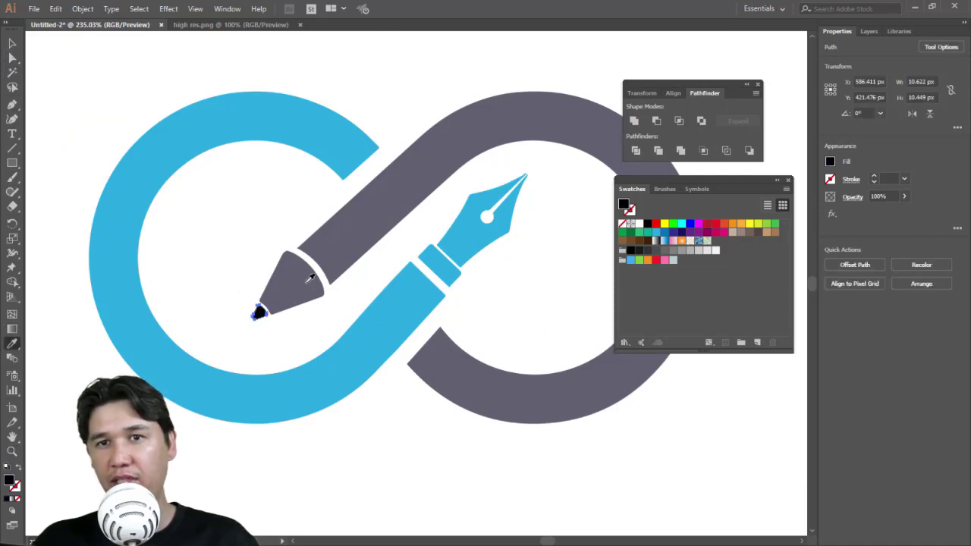
{"action": "left_click", "coordinate": [366, 244]}
{"action": "left_click", "coordinate": [12, 43]}
{"action": "left_click", "coordinate": [62, 61]}
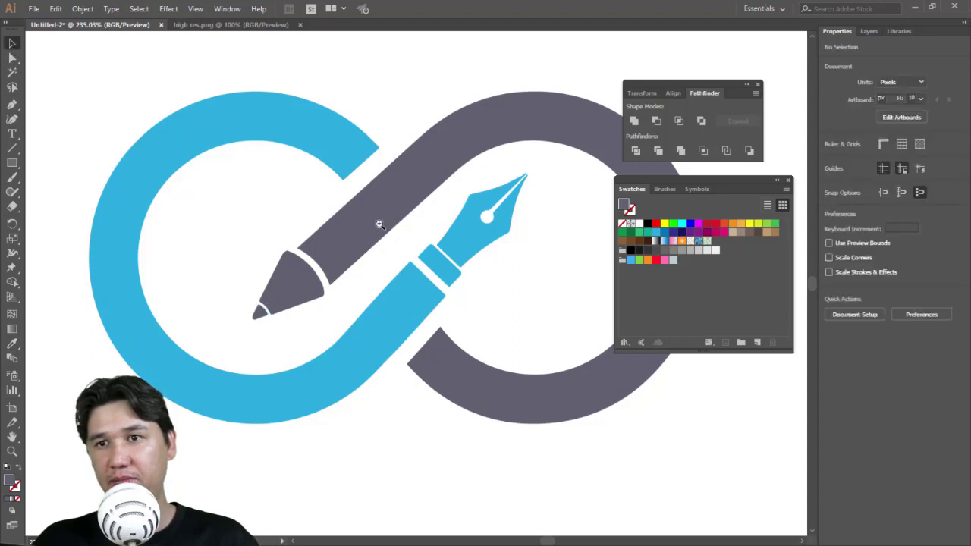
{"action": "key", "text": "ctrl+1"}
{"action": "key", "text": "z"}
{"action": "left_click", "coordinate": [539, 377], "text": "alt"}
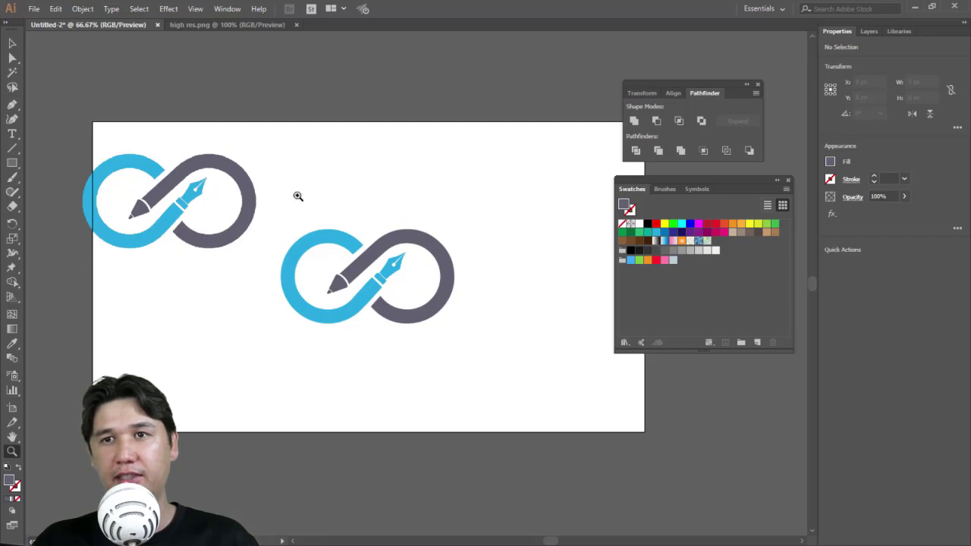
{"action": "left_click_drag", "start_coordinate": [277, 198], "coordinate": [506, 358]}
{"action": "left_click", "coordinate": [12, 58]}
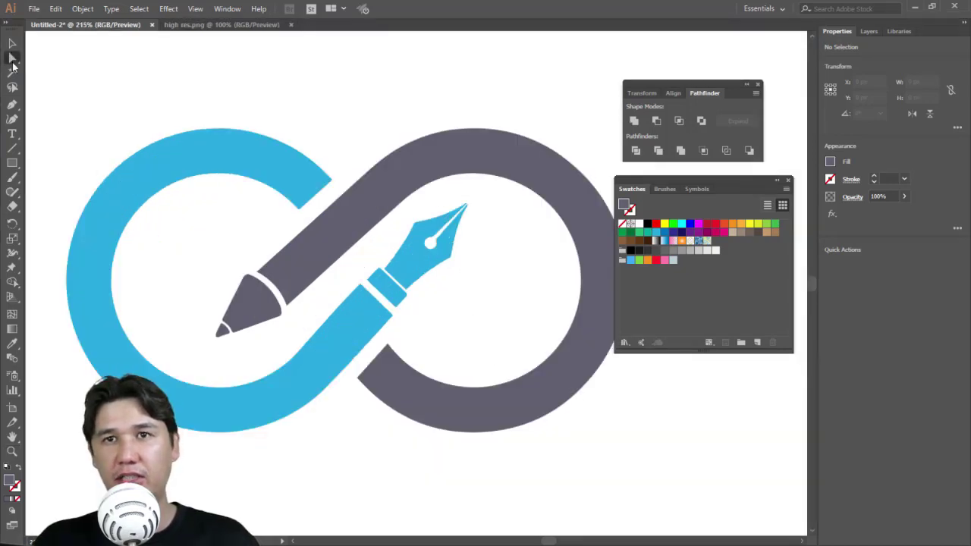
{"action": "left_click", "coordinate": [264, 160]}
{"action": "left_click_drag", "start_coordinate": [275, 143], "coordinate": [289, 91]}
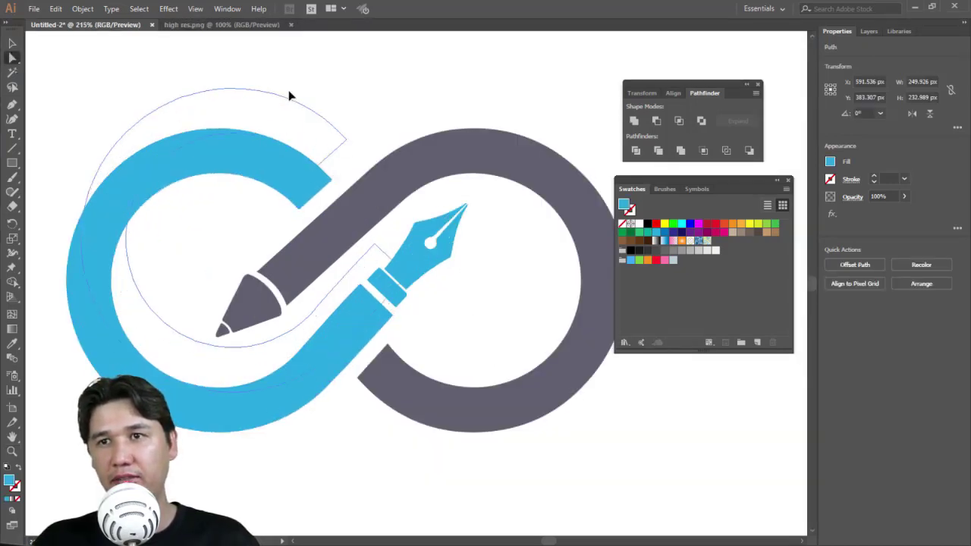
{"action": "key", "text": "ctrl+z"}
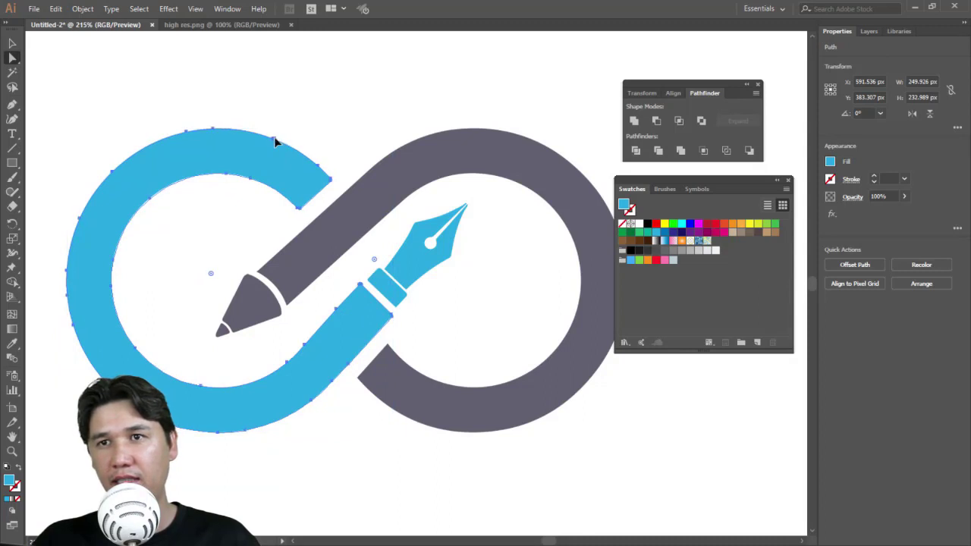
{"action": "mouse_move", "coordinate": [275, 142]}
{"action": "left_mouse_down"}
{"action": "mouse_move", "coordinate": [287, 99]}
{"action": "mouse_move", "coordinate": [318, 74]}
{"action": "left_mouse_up"}
{"action": "key", "text": "ctrl+z"}
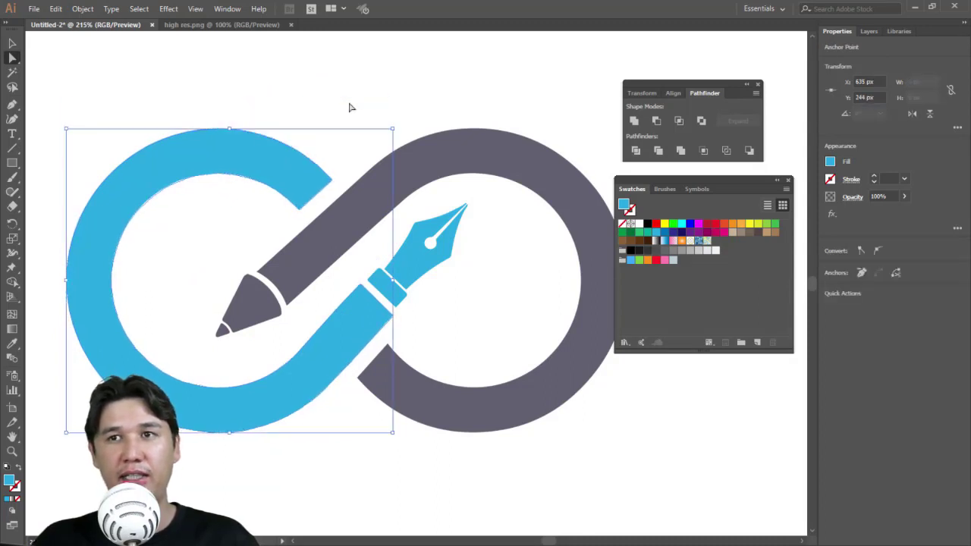
{"action": "key", "text": "z"}
{"action": "left_click_drag", "start_coordinate": [207, 103], "coordinate": [452, 250]}
{"action": "left_click_drag", "start_coordinate": [487, 408], "coordinate": [414, 102]}
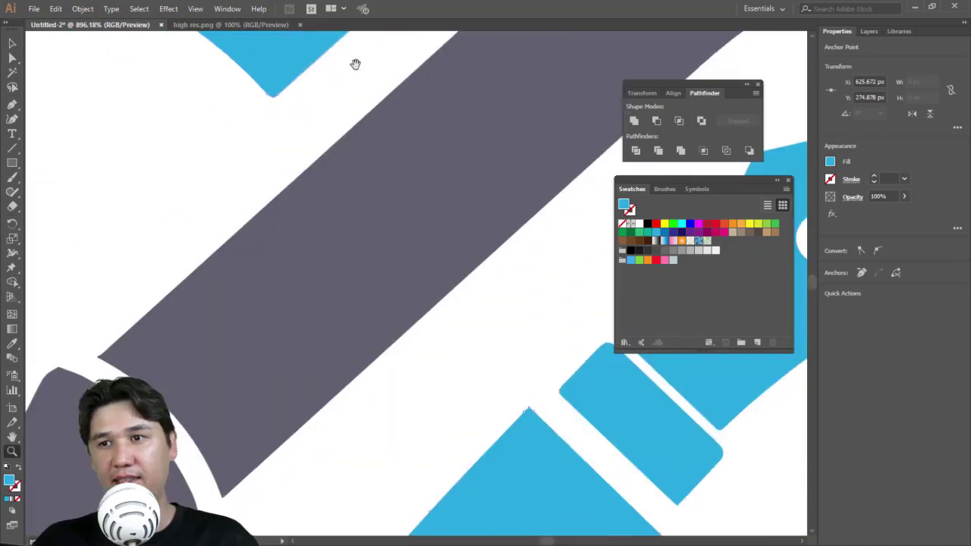
{"action": "left_click_drag", "start_coordinate": [190, 346], "coordinate": [333, 389]}
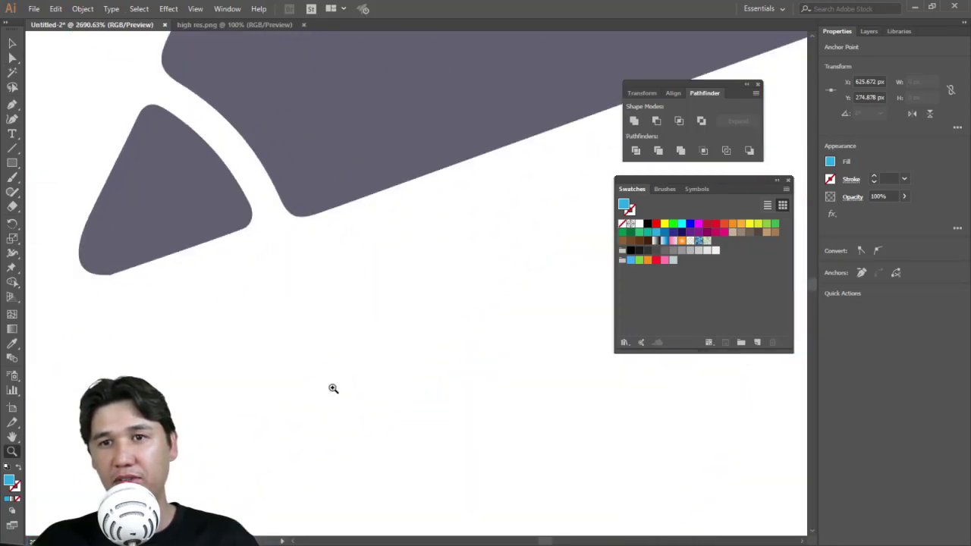
{"action": "left_click", "coordinate": [309, 273], "text": "alt"}
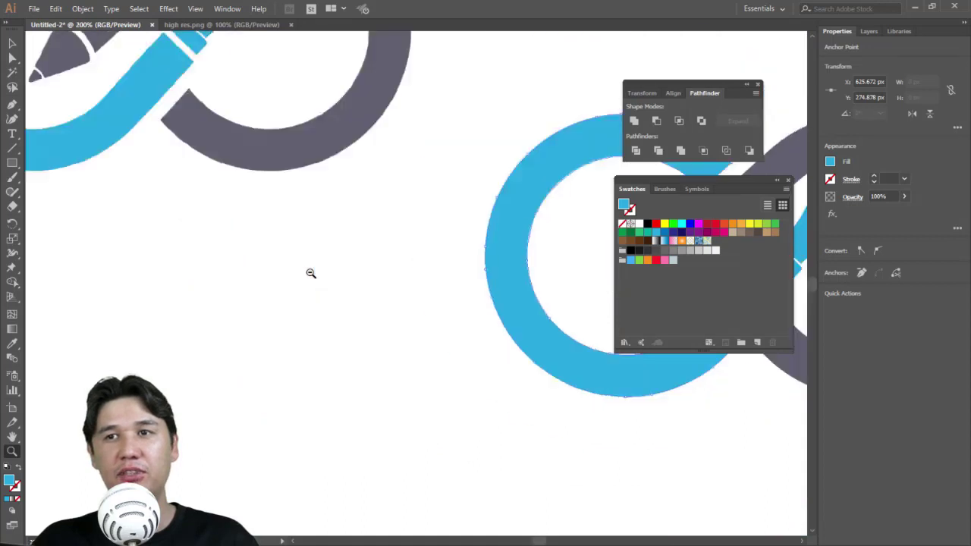
{"action": "left_click_drag", "start_coordinate": [331, 162], "coordinate": [383, 216]}
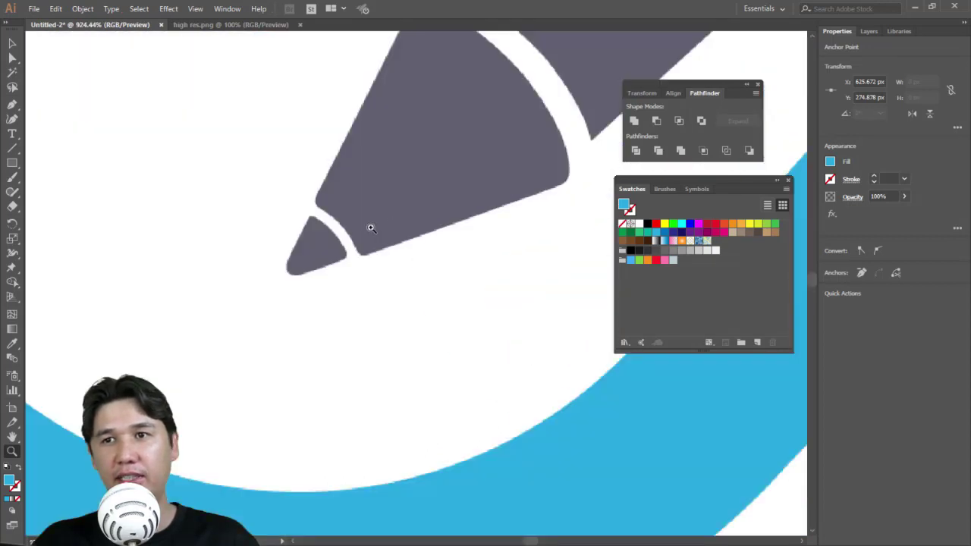
{"action": "left_click_drag", "start_coordinate": [297, 212], "coordinate": [381, 269]}
{"action": "left_click", "coordinate": [531, 282], "text": "alt"}
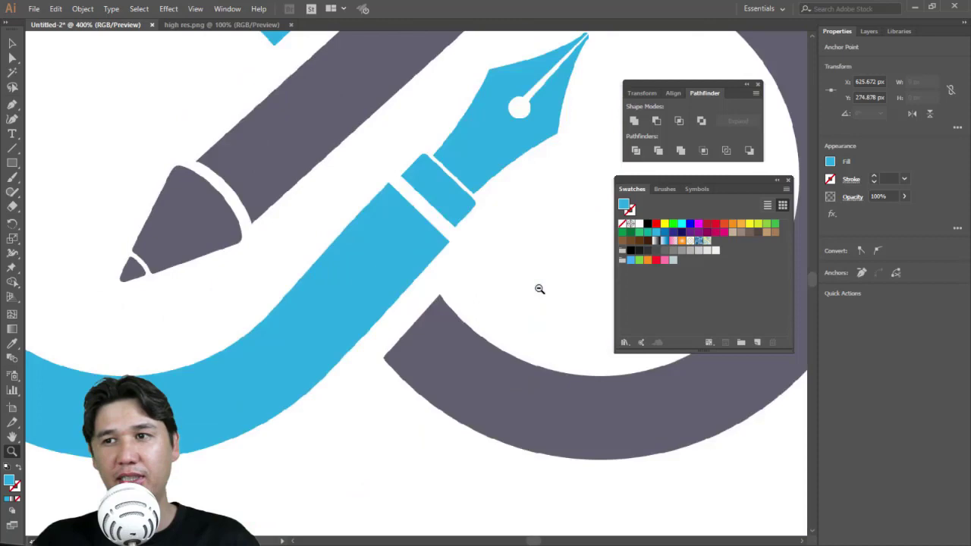
{"action": "left_click", "coordinate": [539, 289], "text": "alt"}
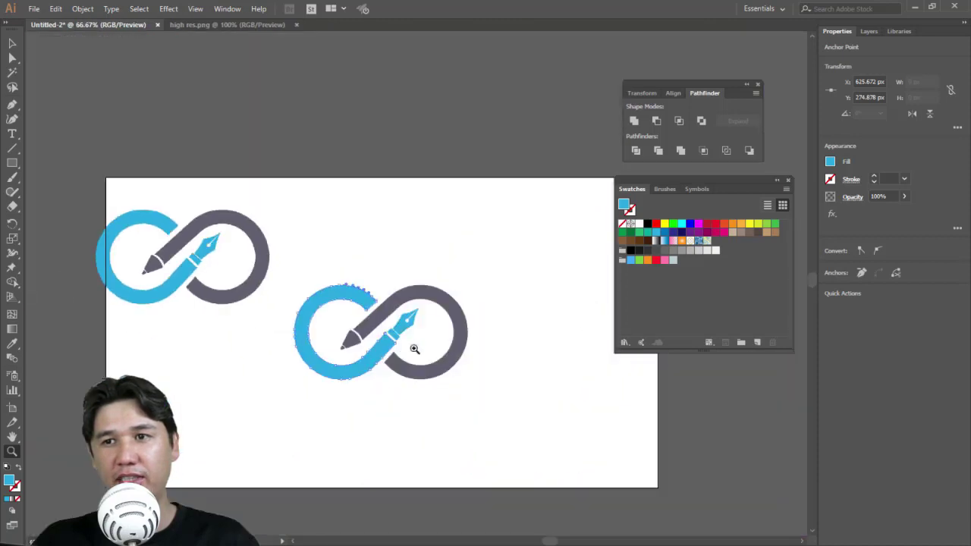
{"action": "left_click_drag", "start_coordinate": [339, 342], "coordinate": [360, 361]}
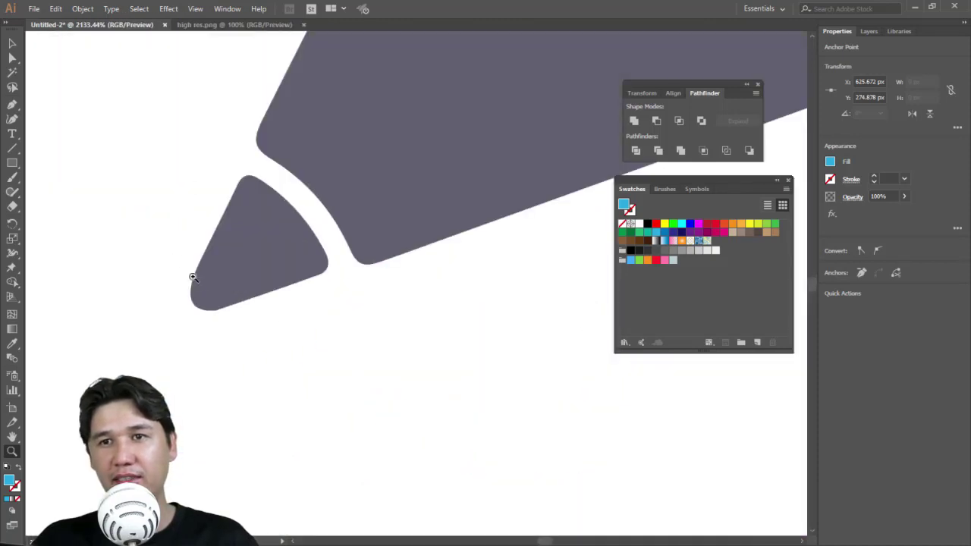